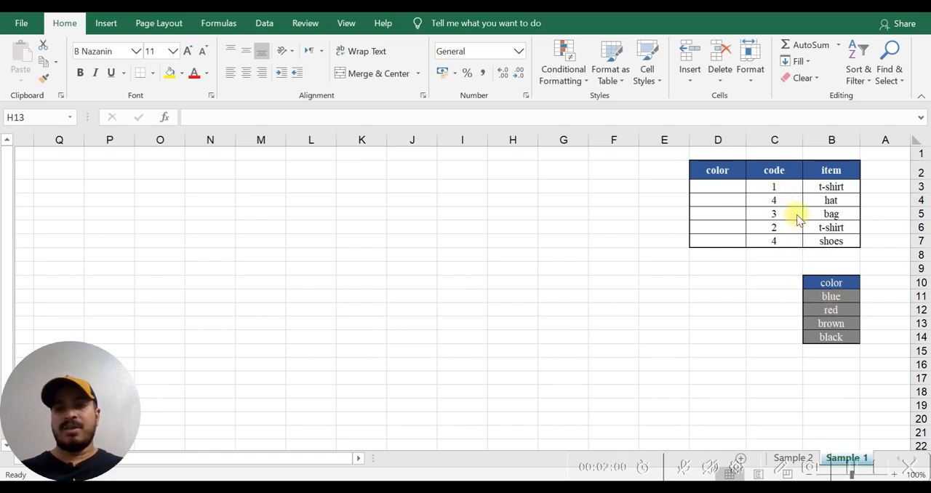
- Start a CHOOSE formula in D3 with code cell C3 as the index number
left_click(716, 187)
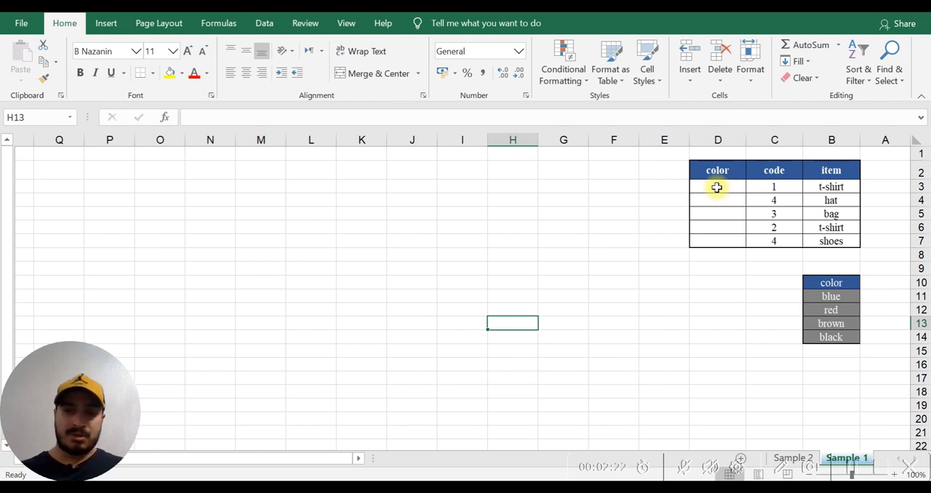
left_click(717, 187)
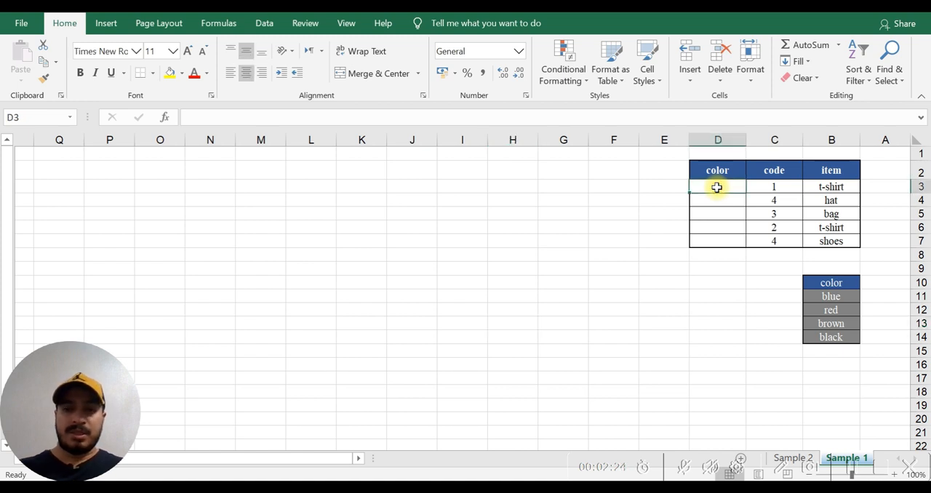
type("=")
type("j")
type("choo")
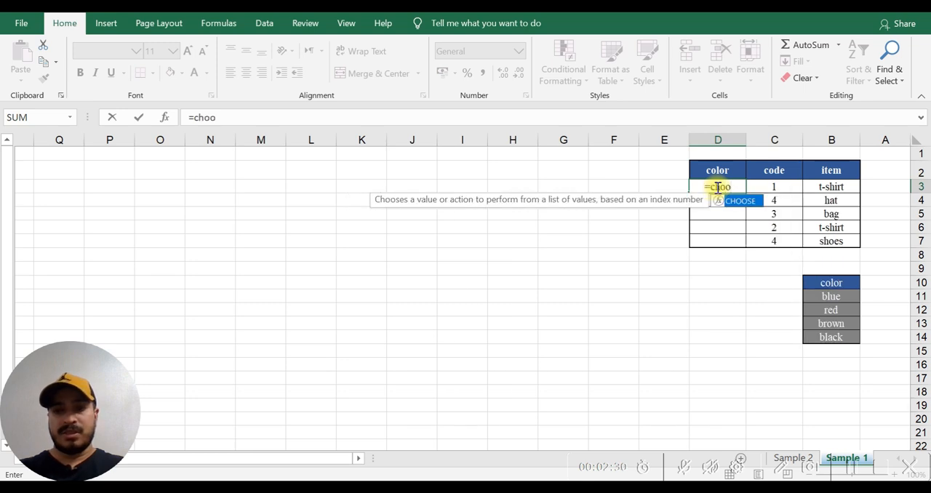
key("Tab")
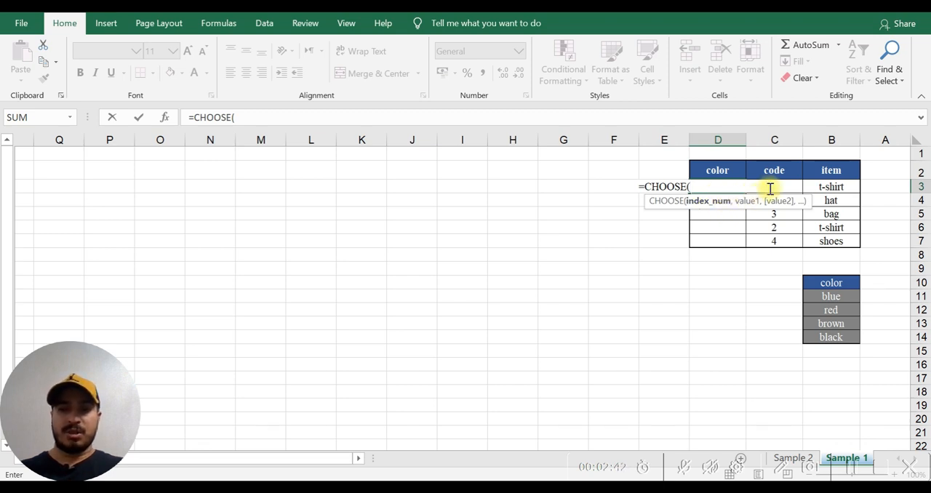
left_click(816, 187)
key("Left")
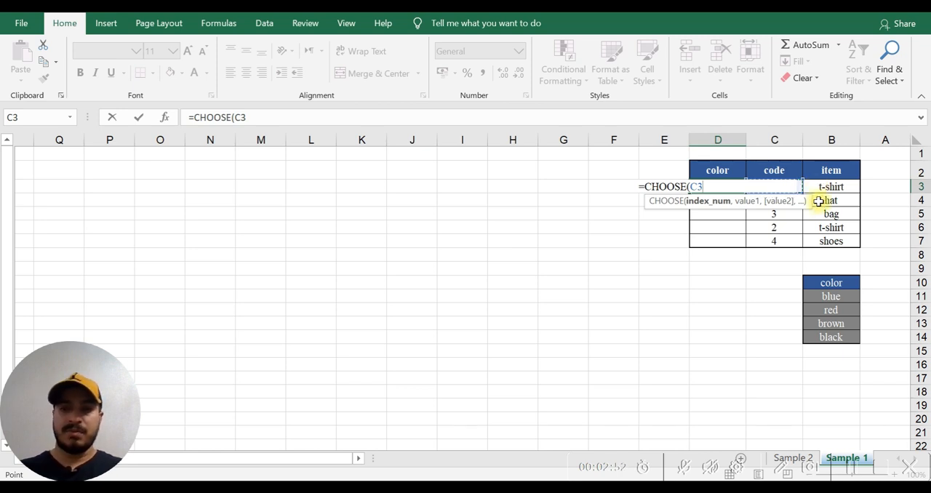
left_click_drag(802, 205, 650, 210)
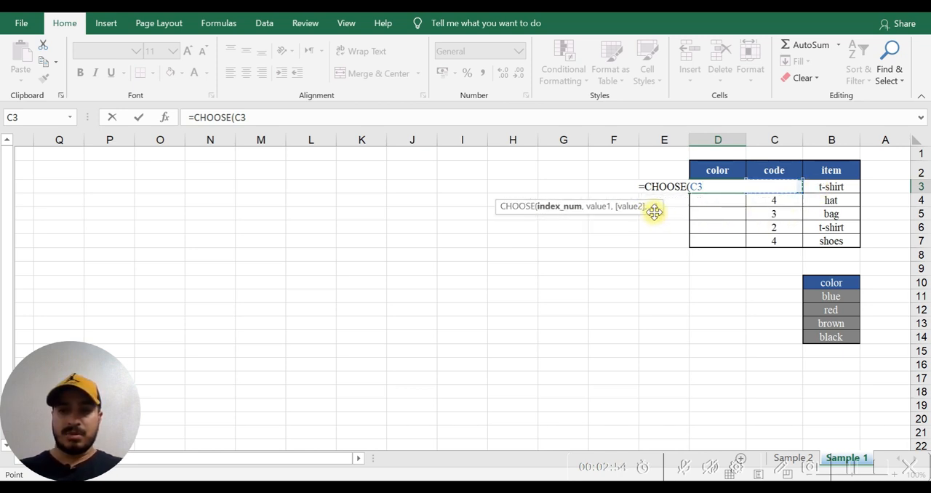
type(",")
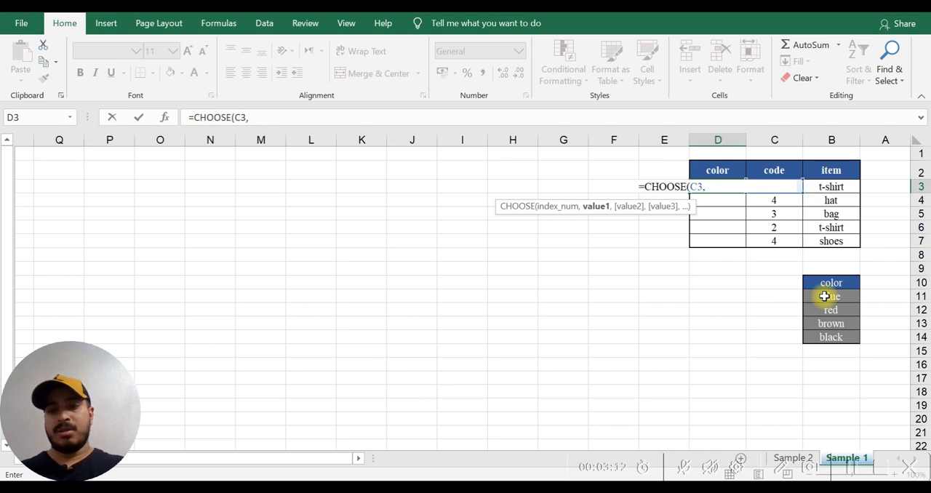
- Add color cells B11, B12, B13 and B14 as the four values and complete the CHOOSE formula in D3
left_click(824, 296)
type(",")
left_click(830, 311)
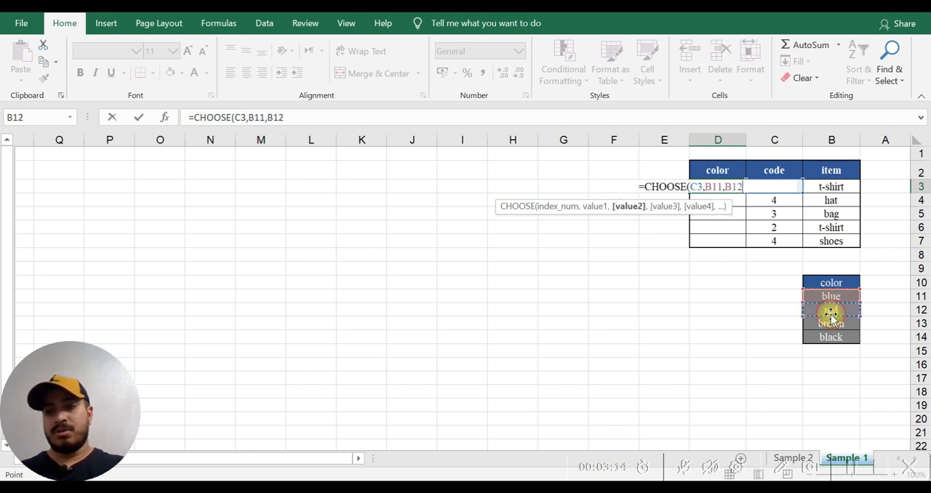
type(",")
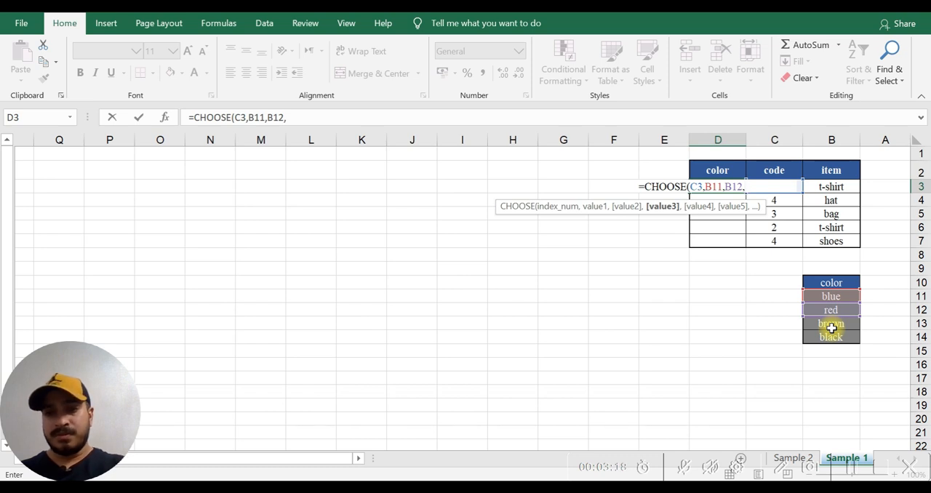
left_click(830, 327)
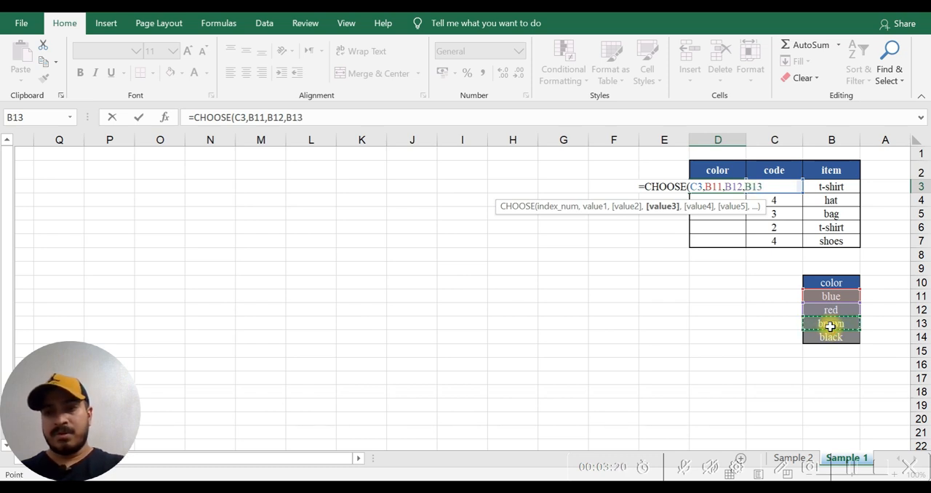
type(",")
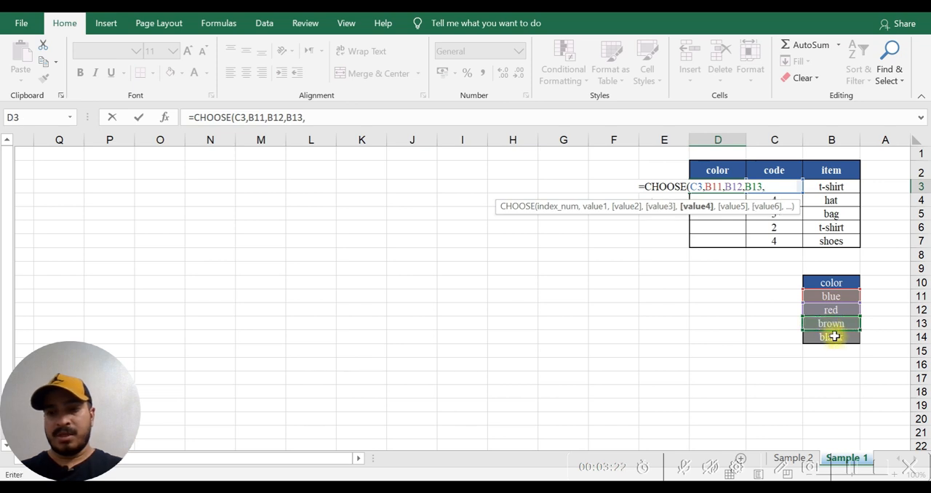
left_click(838, 341)
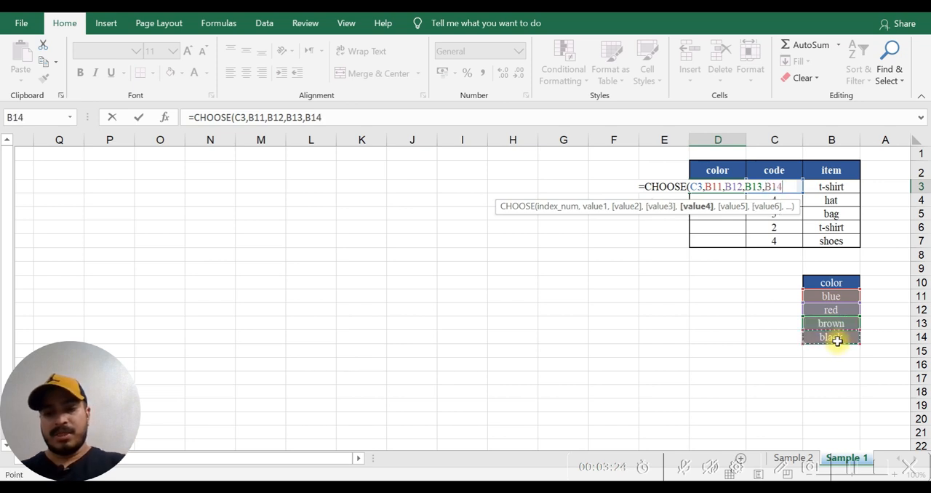
type(")")
key("Return")
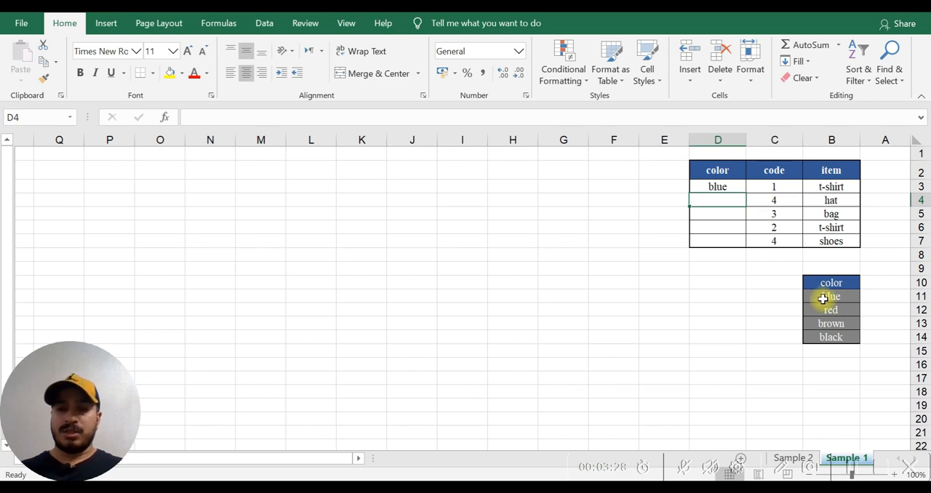
- Check the references in D3's CHOOSE formula and copy the formula down to D4
left_click(721, 187)
left_click_drag(250, 117, 264, 119)
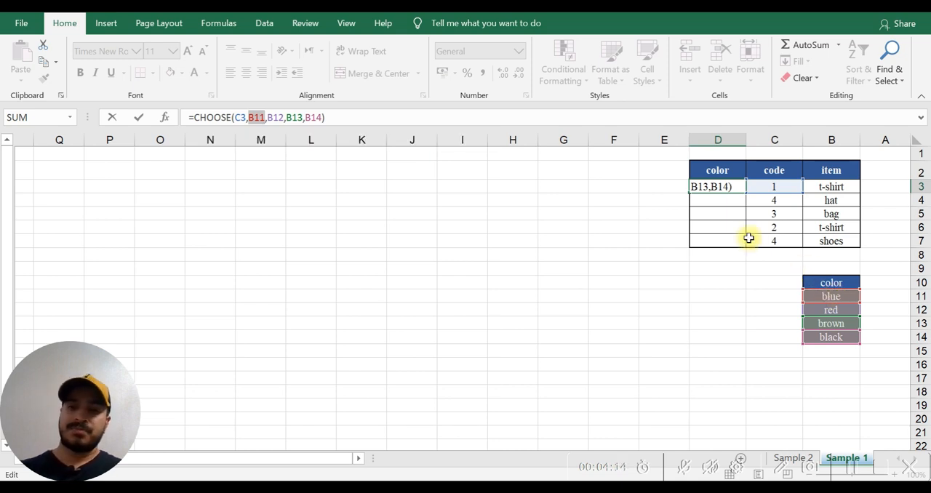
key("Return")
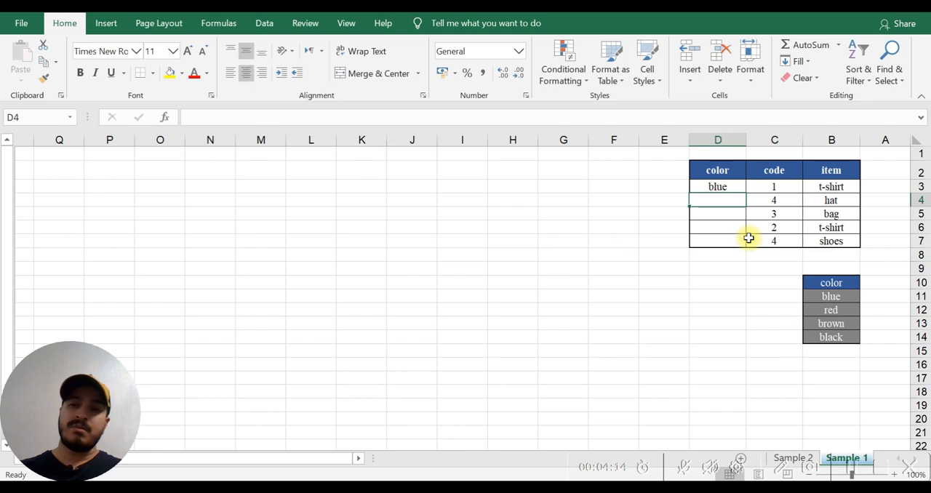
left_click(716, 185)
left_click_drag(691, 195, 691, 205)
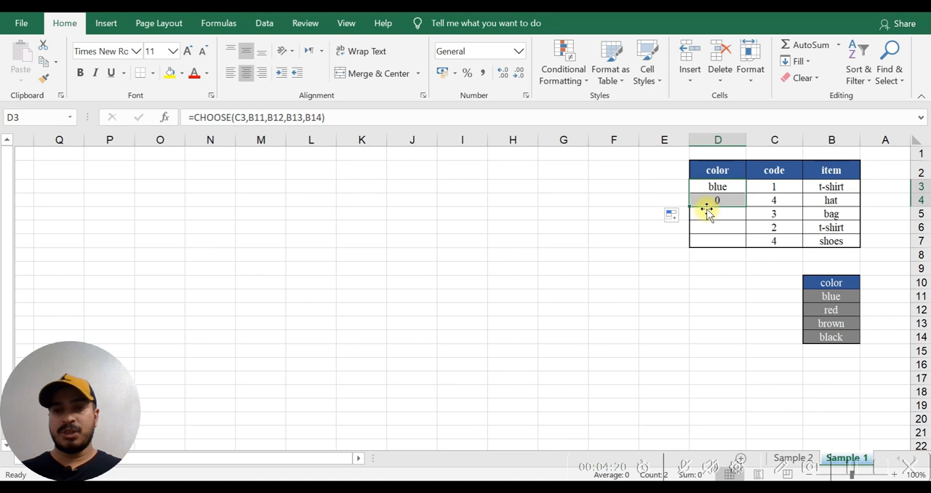
- Change the first two value references in D4's CHOOSE formula to B11 and B12
left_click(711, 204)
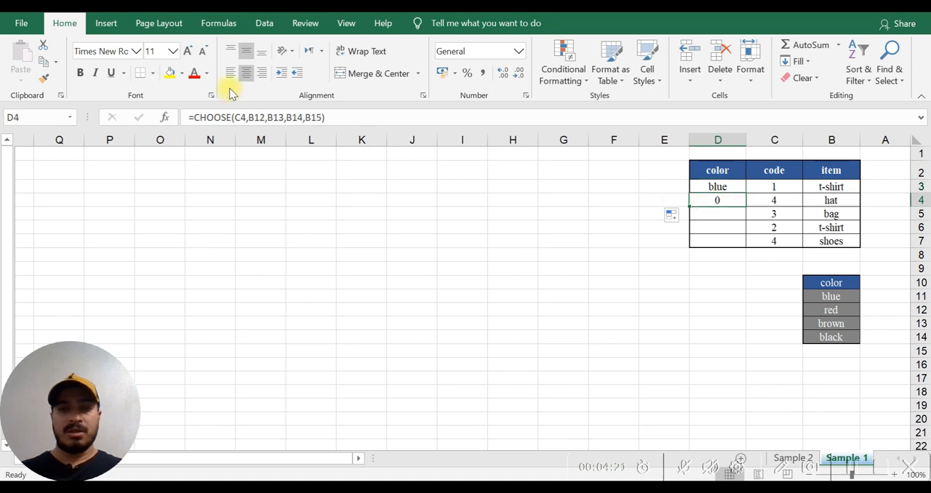
left_click(359, 113)
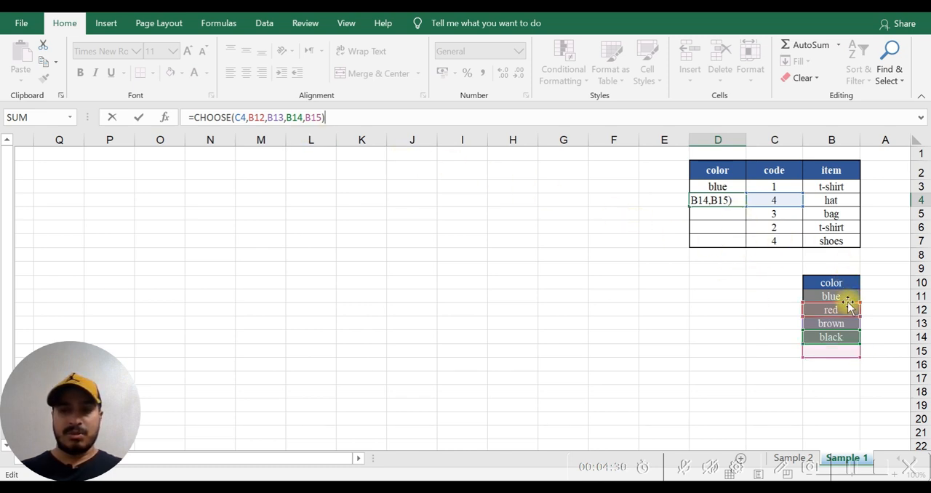
left_click(264, 118)
key("BackSpace")
type("1")
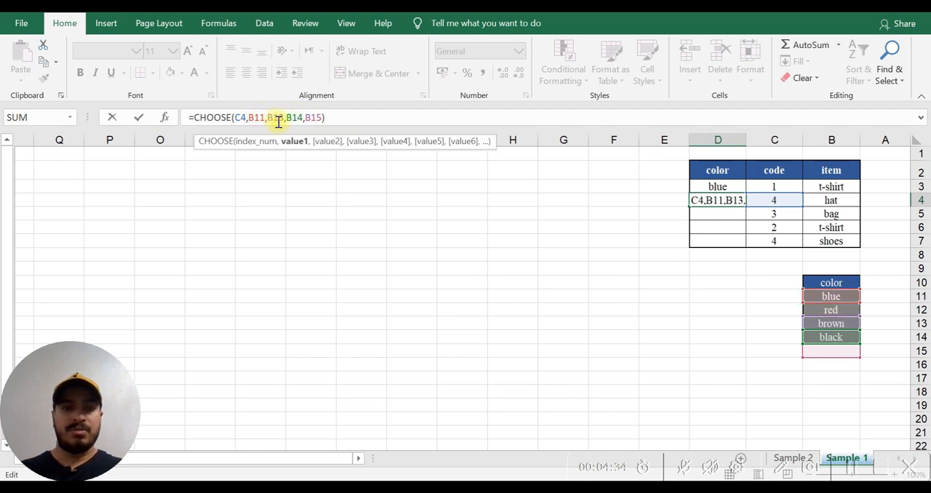
left_click(283, 120)
key("BackSpace")
type("2")
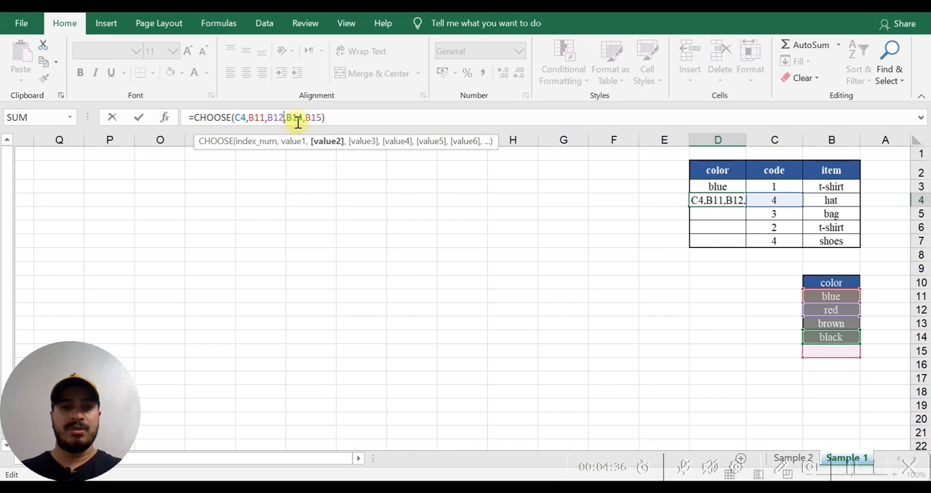
- Change the last two value references in D4's CHOOSE formula to B13 and B14 and complete it
left_click(302, 119)
key("BackSpace")
type("3")
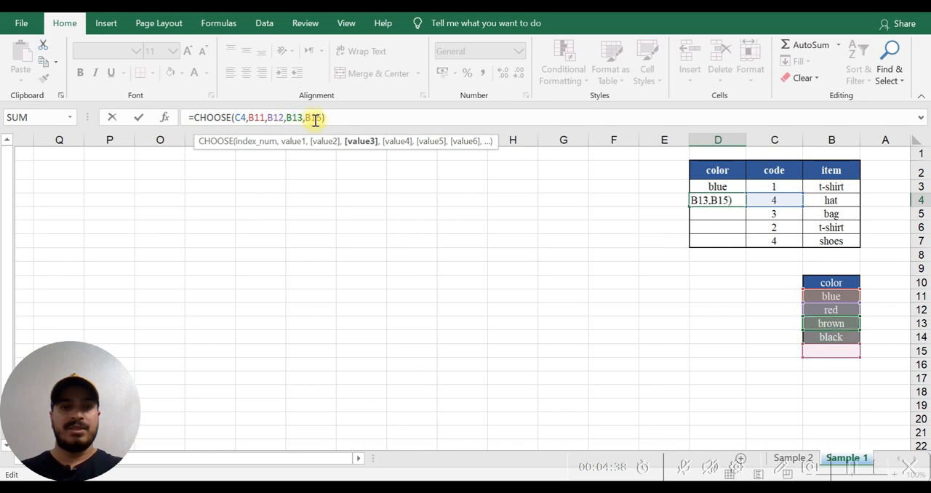
left_click(321, 119)
key("BackSpace")
type("4")
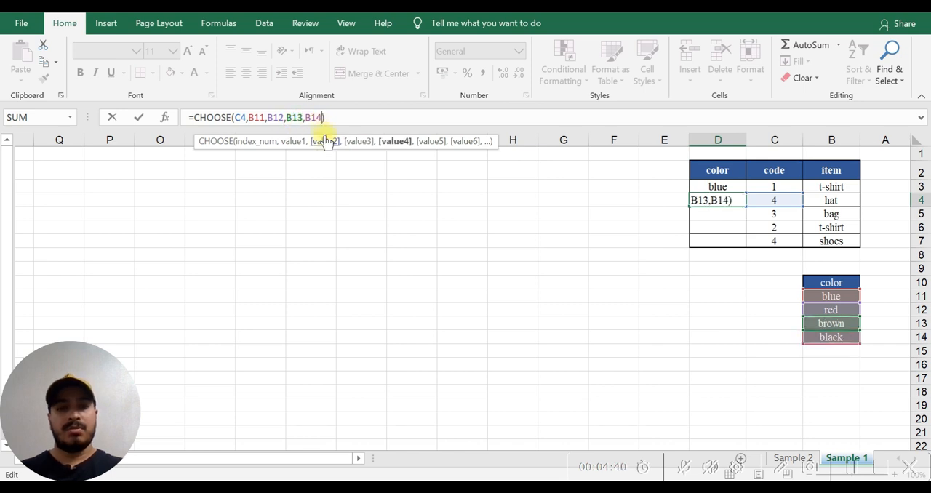
key("Return")
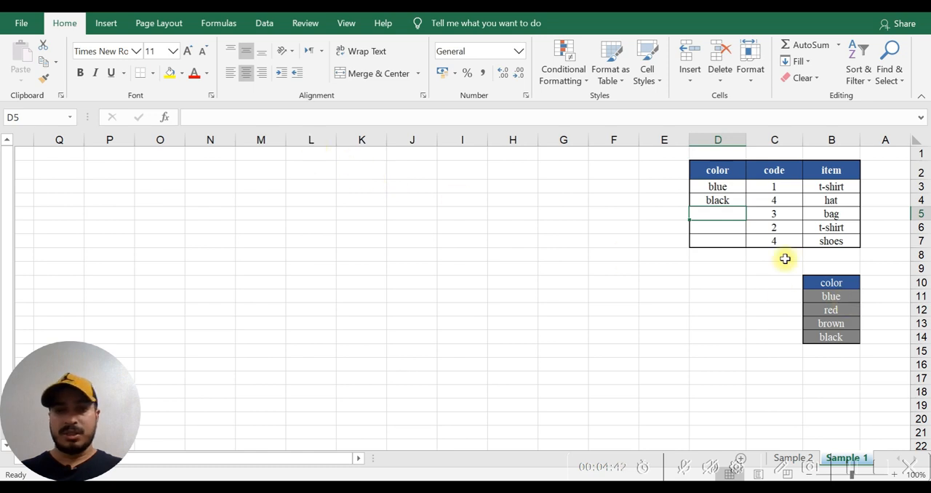
- Make the four color references in D4's formula absolute: $B$11, $B$12, $B$13 and $B$14
left_click(719, 201)
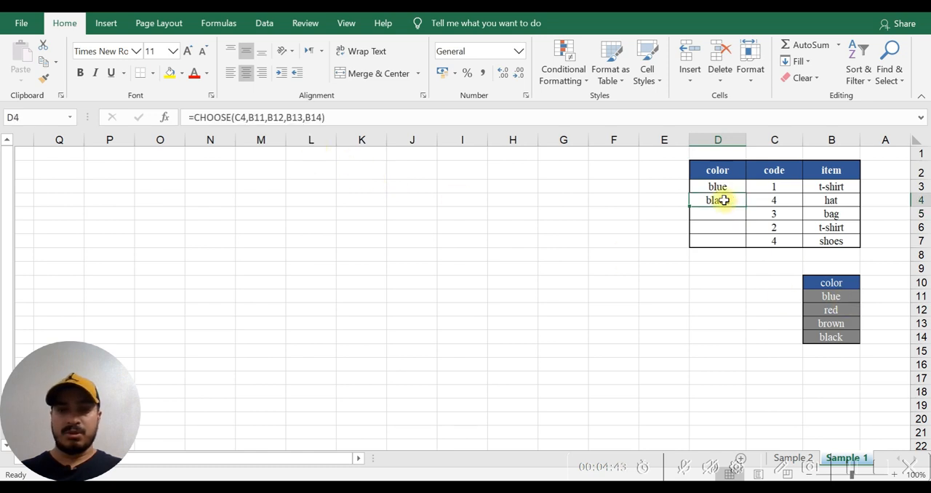
left_click(252, 117)
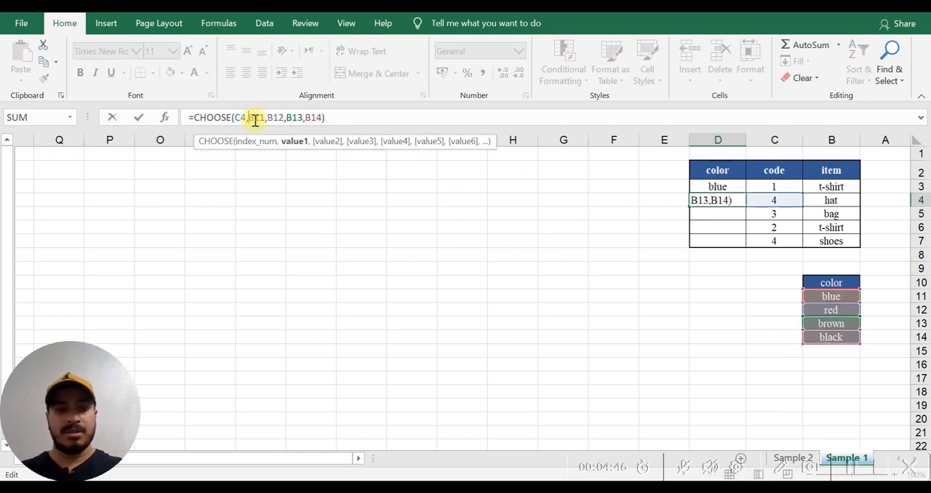
double_click(254, 118)
key("F4")
left_click(283, 122)
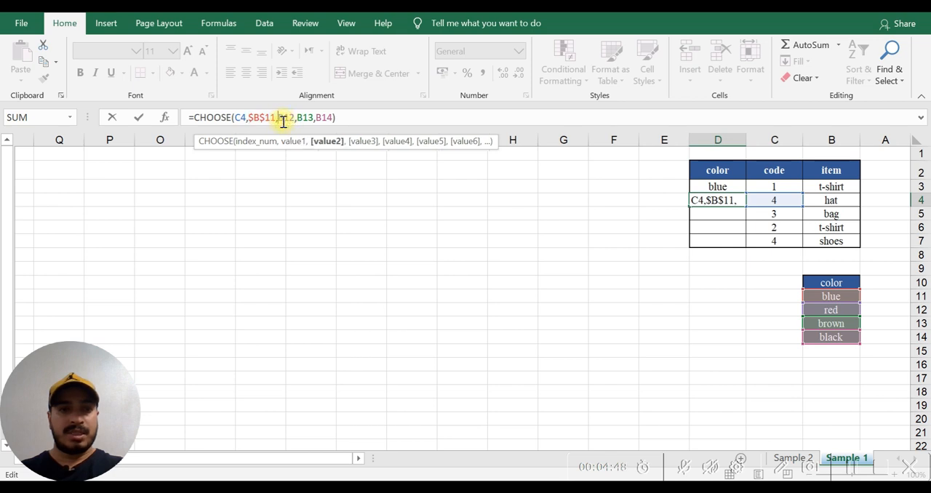
double_click(289, 117)
key("F4")
double_click(315, 118)
key("F4")
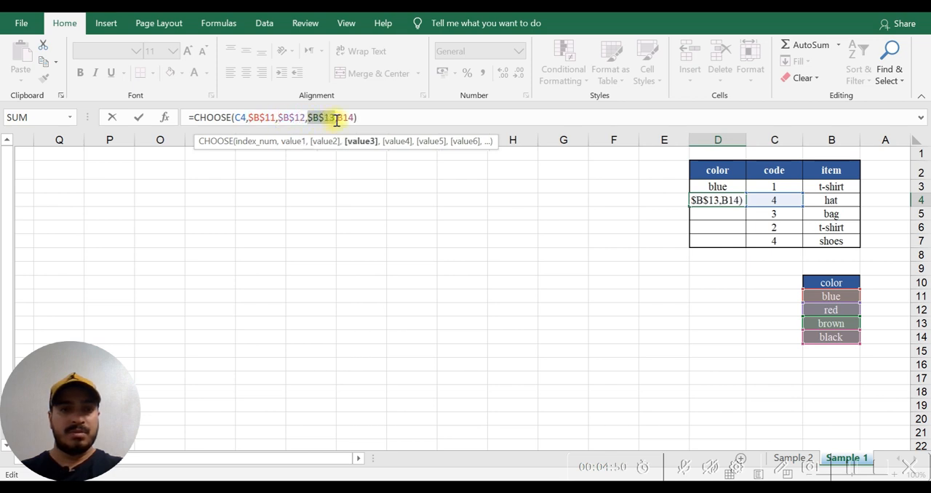
double_click(342, 118)
key("F4")
key("Return")
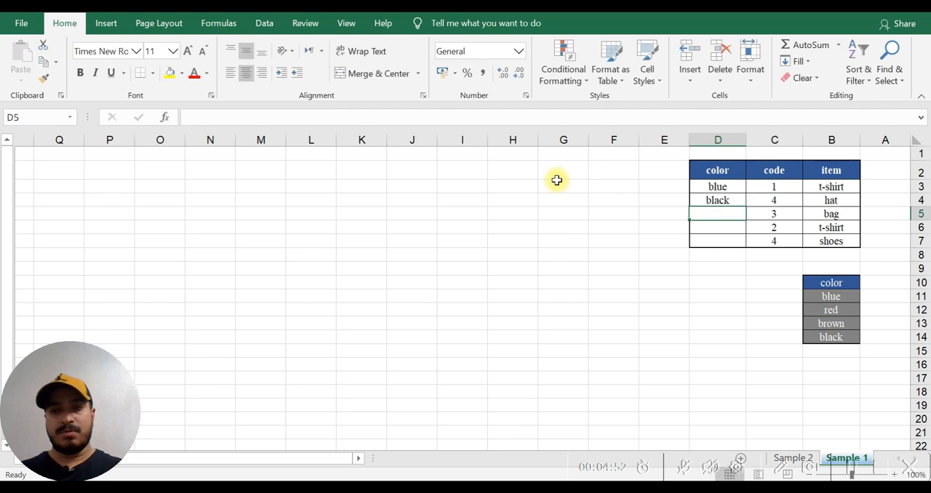
- Copy D4's CHOOSE formula with the absolute references down to D5
left_click(705, 200)
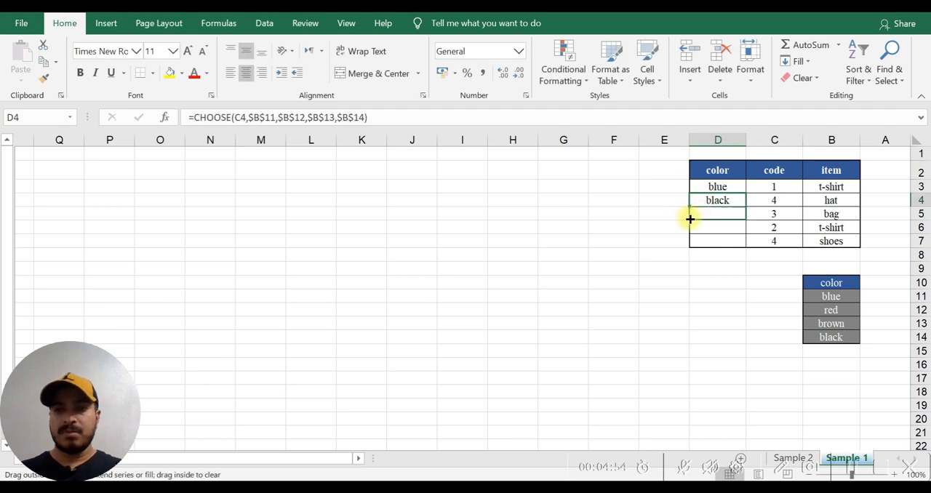
left_click_drag(690, 219, 697, 218)
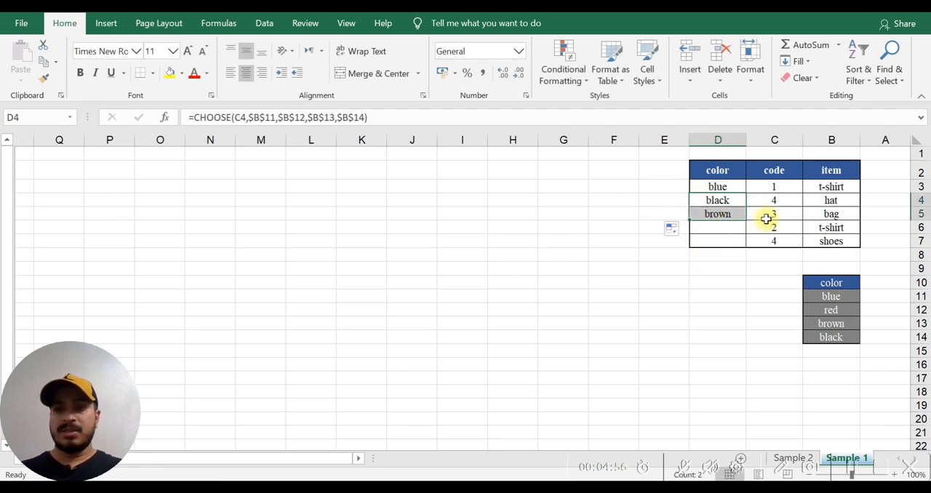
left_click(251, 119)
left_click_drag(259, 119, 275, 120)
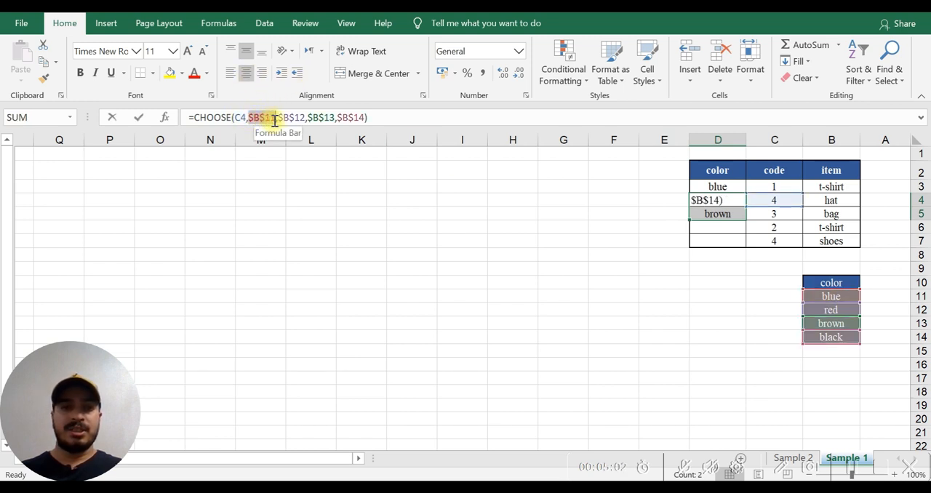
left_click_drag(278, 120, 335, 120)
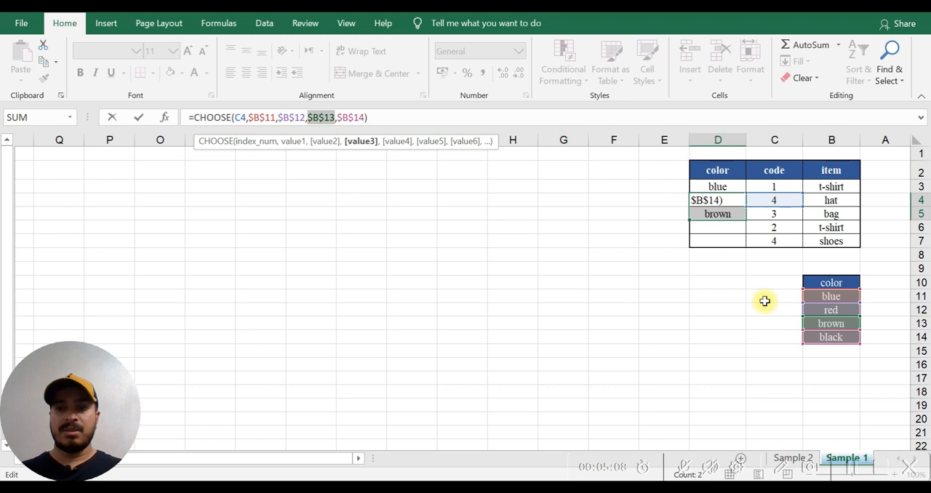
left_click(713, 231)
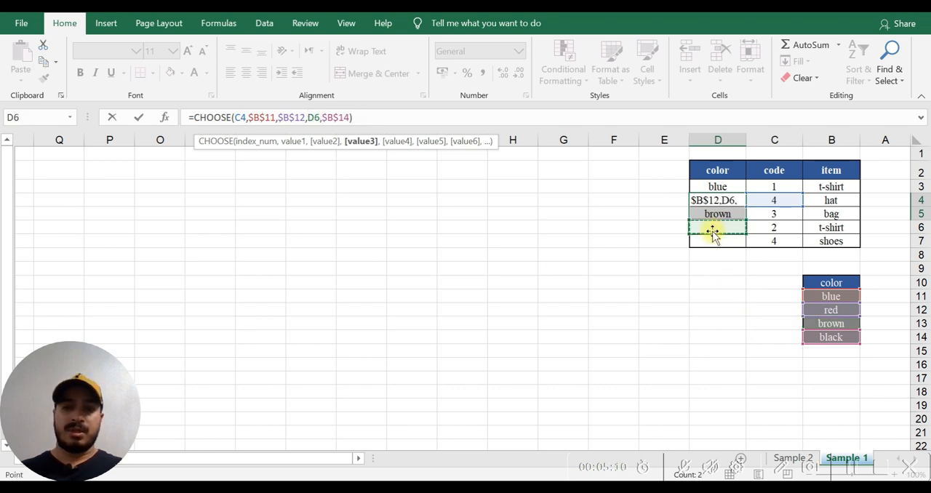
key("Escape")
- Fill D5's formula down through D7 to complete the color column
left_click(700, 216)
left_click_drag(688, 222, 688, 245)
left_click(664, 268)
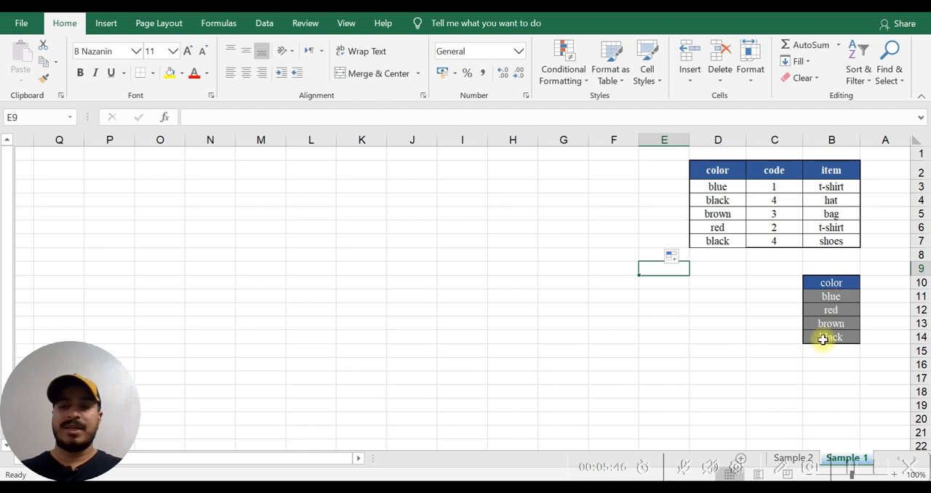
- Open the Sample 2 worksheet
left_click(792, 458)
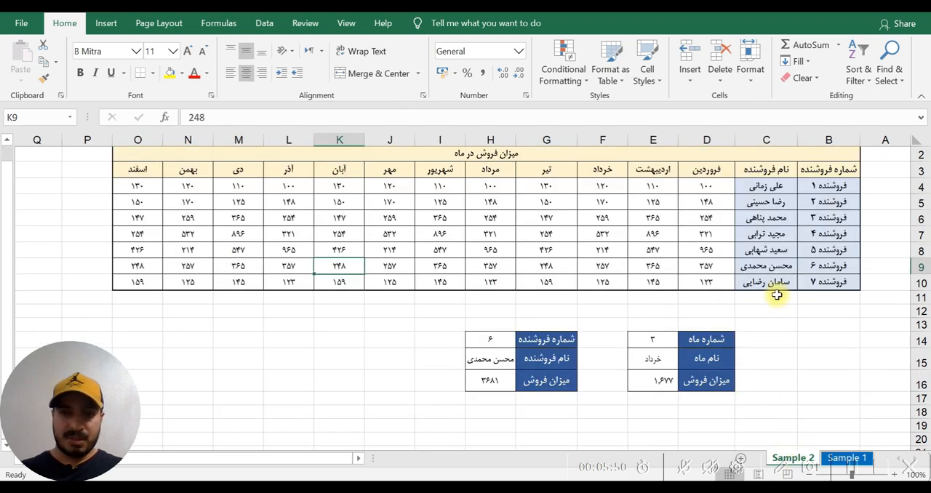
- Clear the contents of the month result cells E14:E16 and the seller result cells H14:H16
scroll(757, 283, "up", 1)
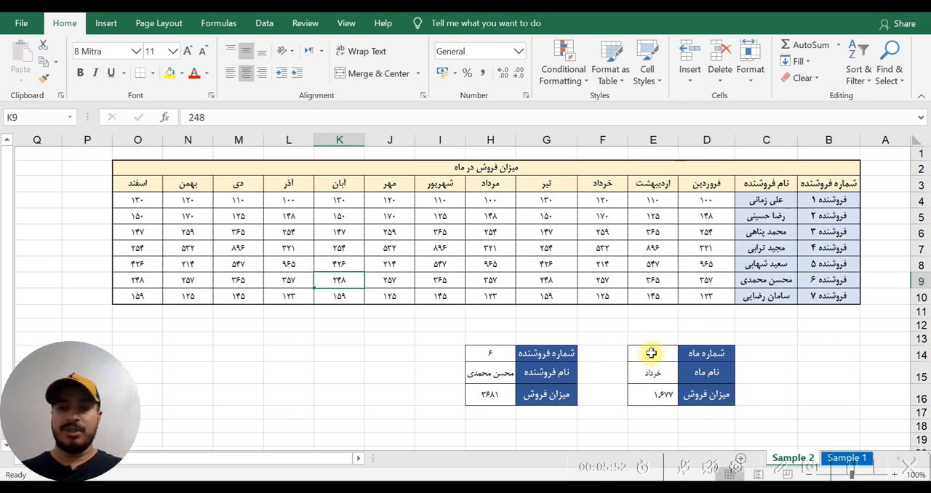
left_click_drag(651, 353, 648, 395)
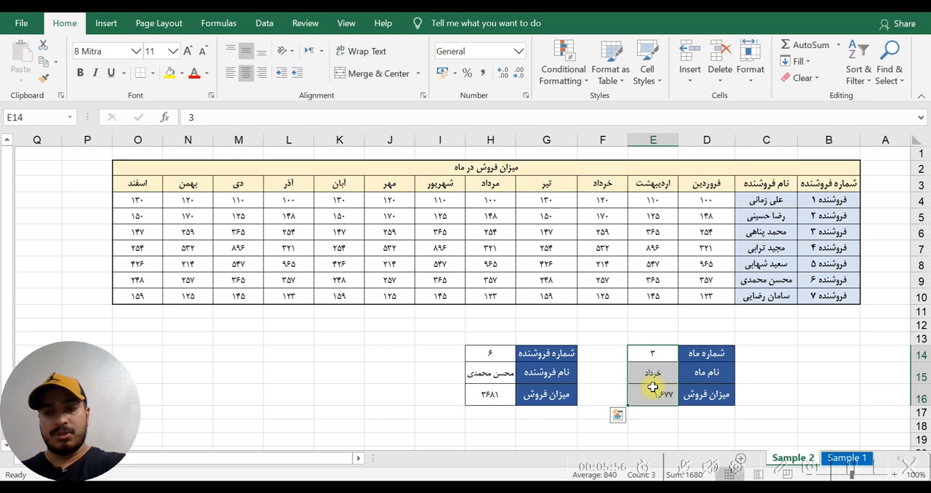
key("Delete")
left_click(498, 354)
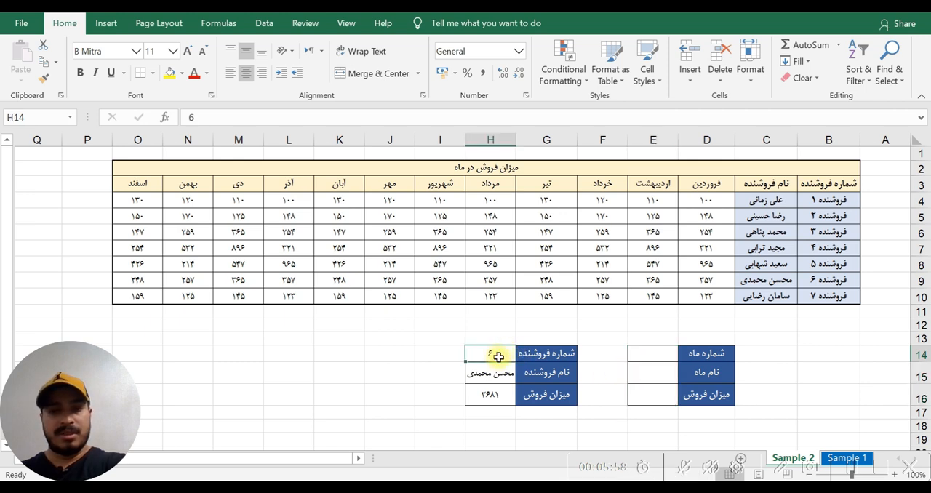
left_click_drag(497, 355, 500, 393)
key("Delete")
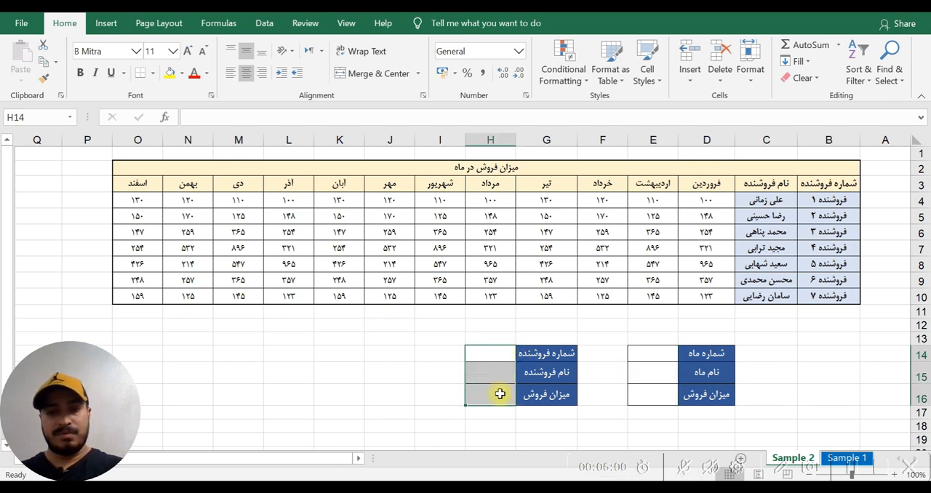
left_click(407, 355)
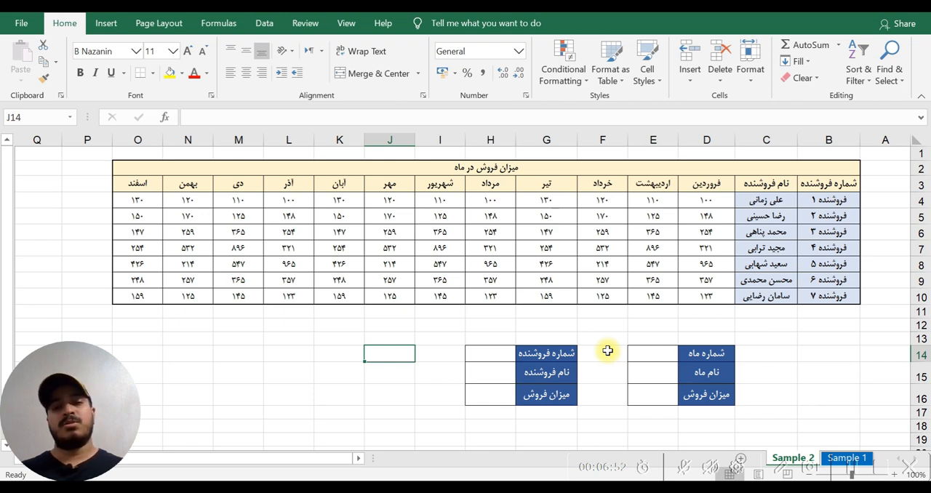
left_click(643, 400)
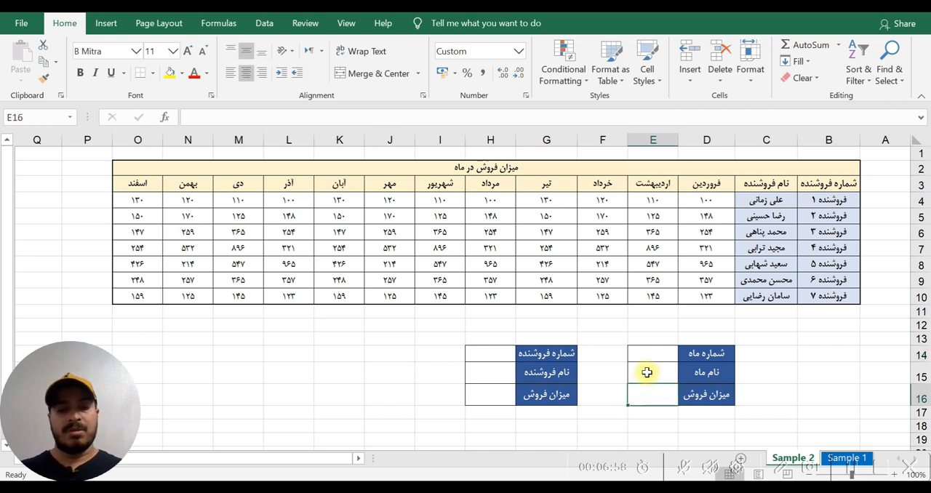
type("=sum")
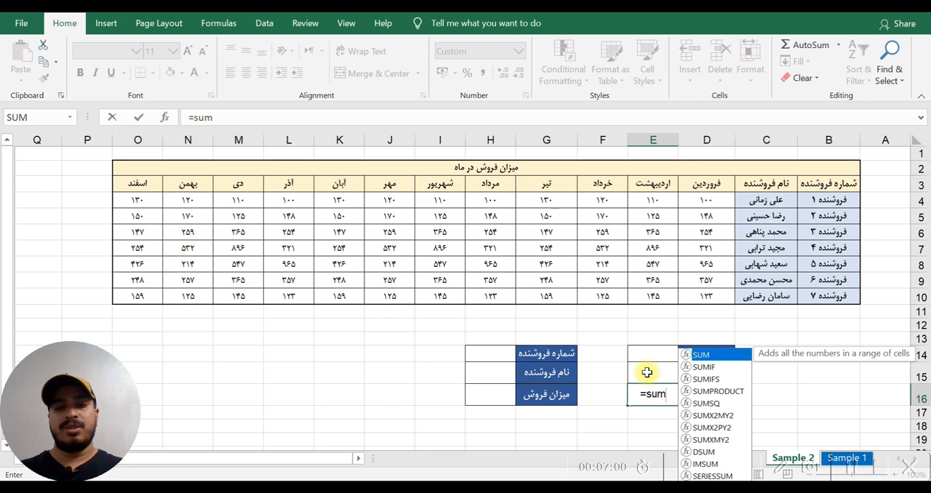
key("Tab")
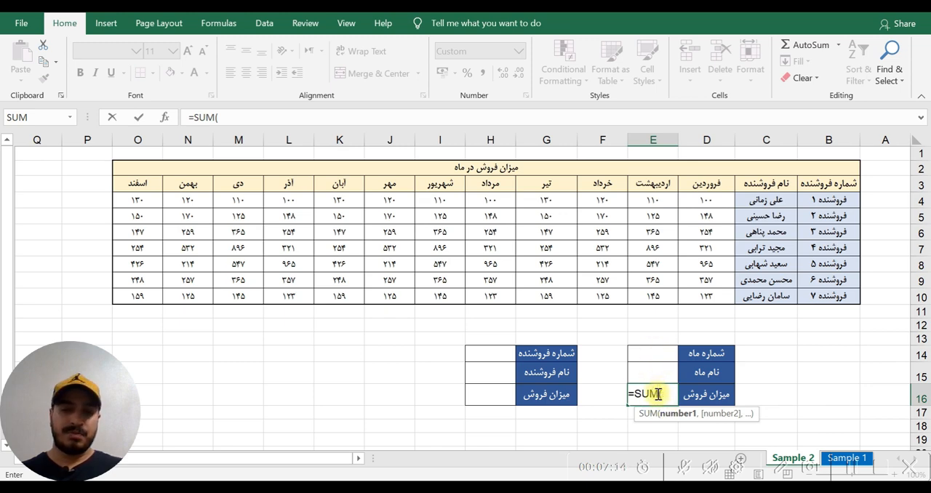
key("Escape")
- Begin a CHOOSE formula in E15 with the month number cell E14 as the index
left_click(650, 354)
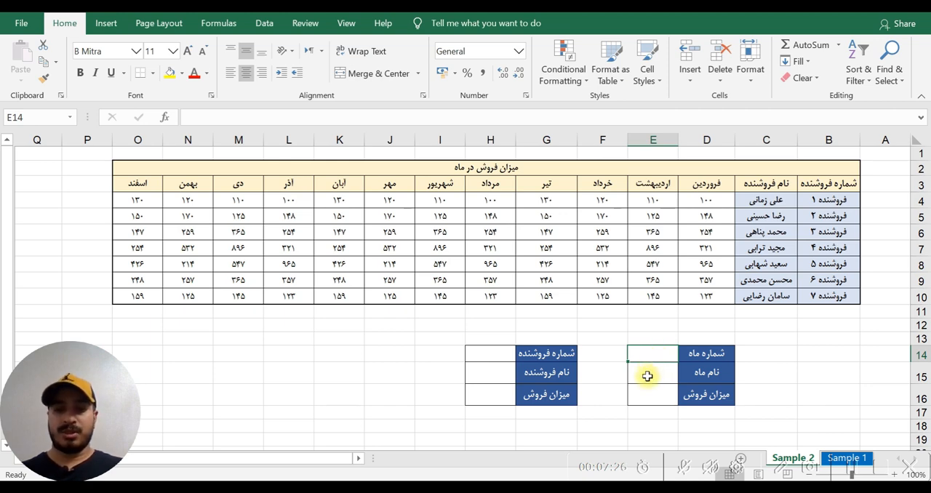
left_click(648, 375)
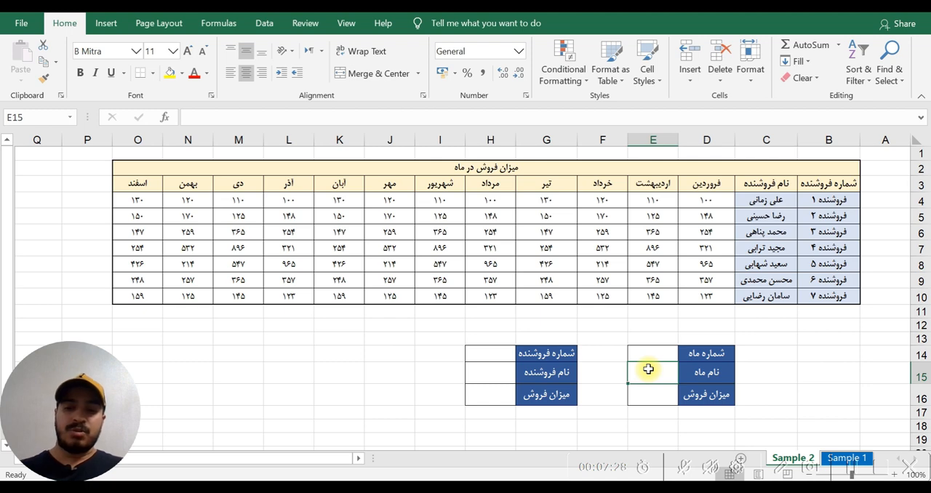
type("=ch")
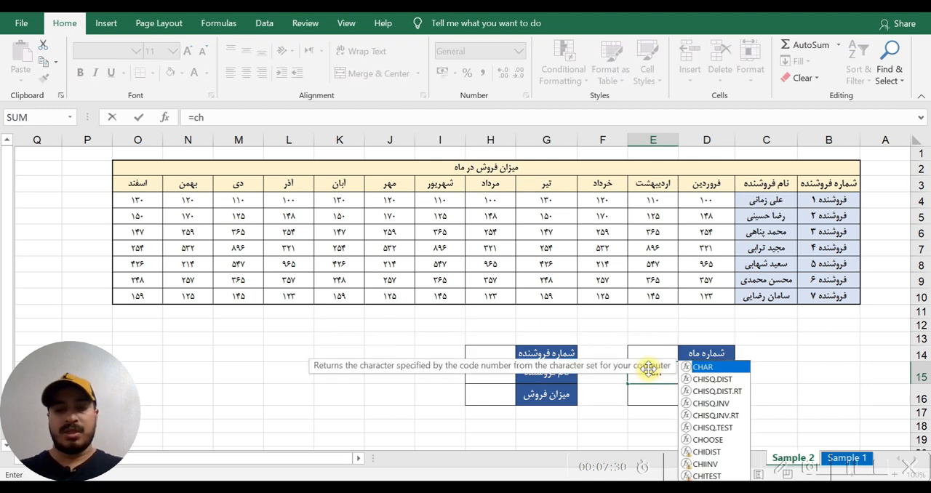
type("oos")
key("Tab")
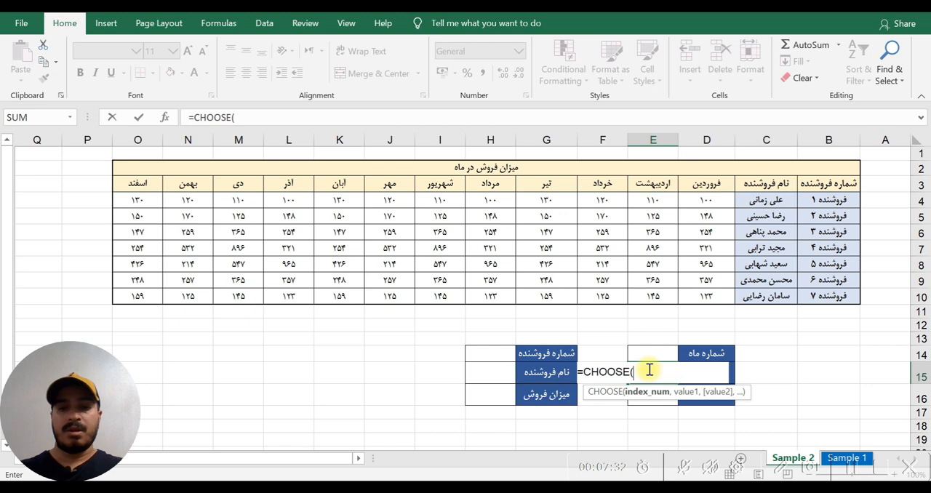
left_click(646, 357)
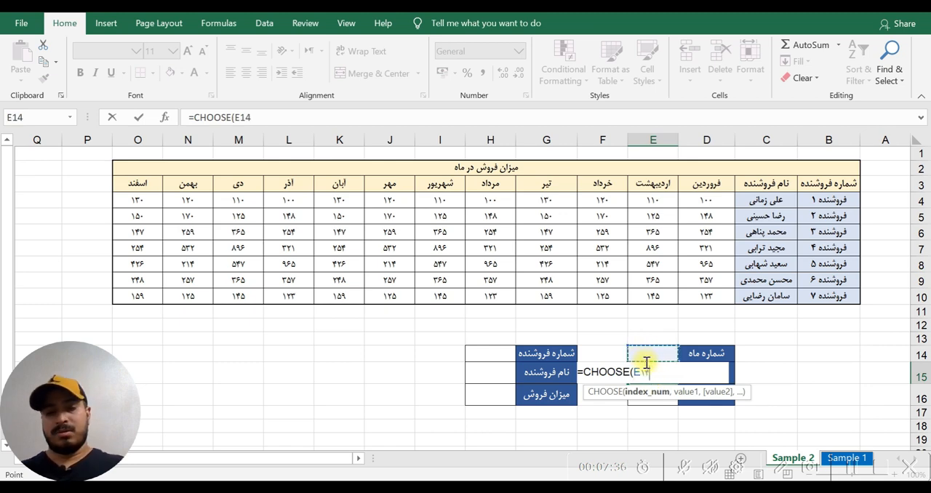
type(",")
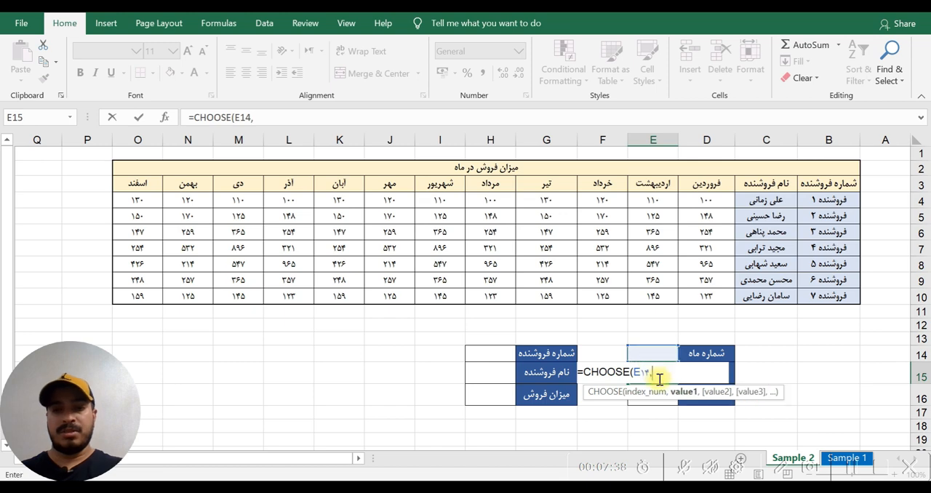
- Add the twelve month headers D3 through O3 as separate CHOOSE values in order, and complete E15's formula
left_click(712, 185)
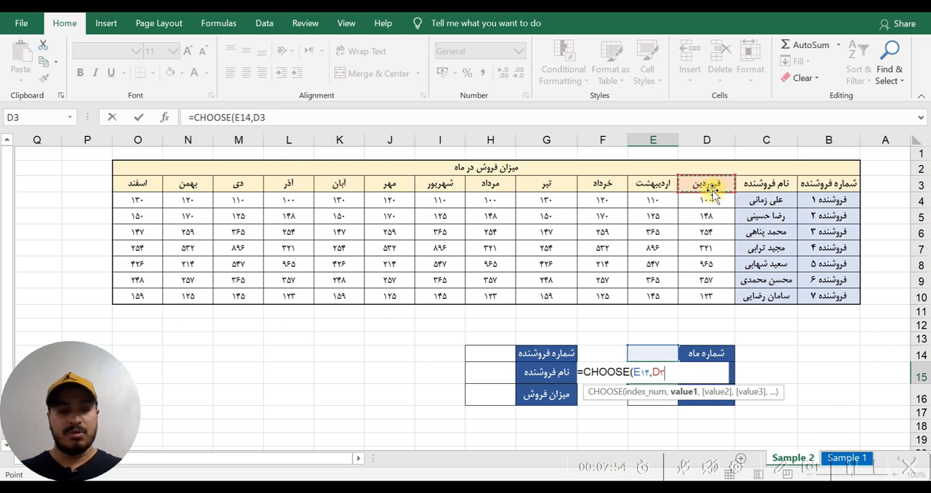
type(",")
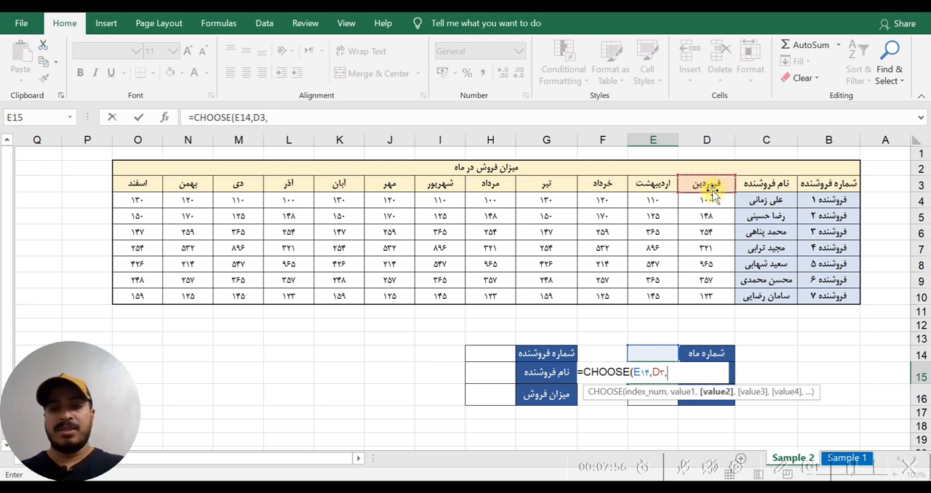
left_click(646, 189)
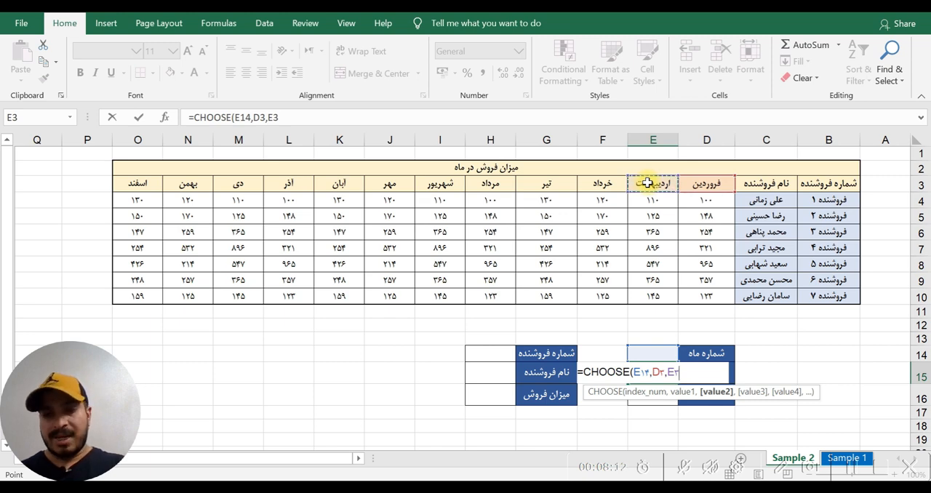
type(",")
left_click(604, 182)
type(",")
left_click(547, 182)
type(",")
left_click(485, 188)
type(",")
left_click(444, 188)
type(",")
left_click(367, 188)
type(",")
left_click(339, 188)
type(",")
left_click(286, 189)
type(",")
left_click(246, 188)
type(",")
left_click(185, 188)
type(",")
left_click(144, 187)
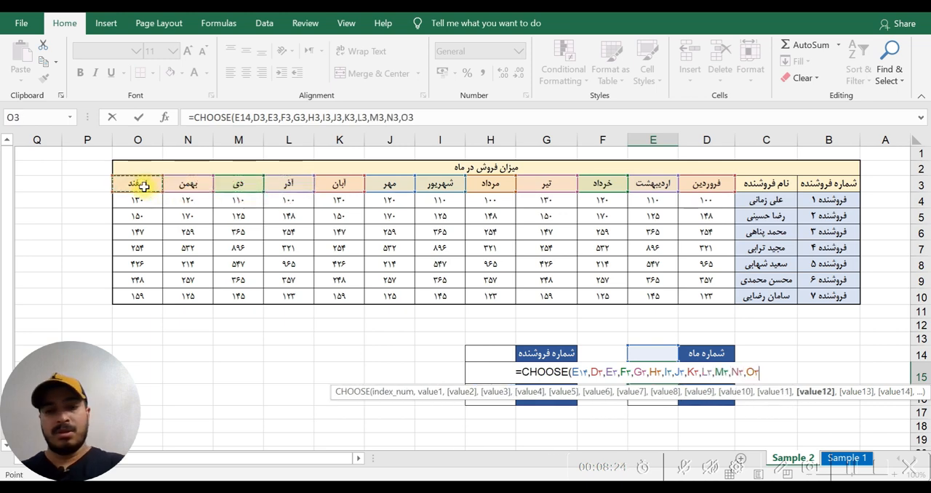
type(")")
key("Return")
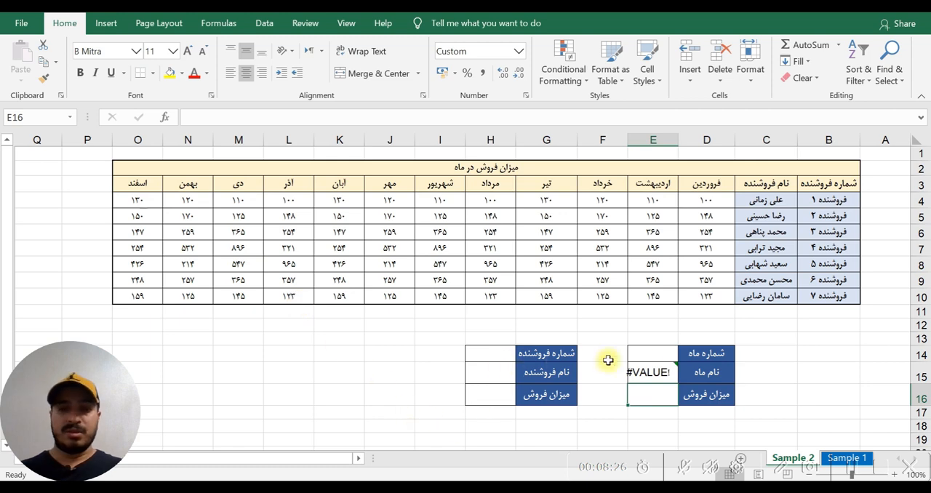
- Test the month lookup with month number 1 in E14, and check the index and first value references in E15's formula
left_click(649, 355)
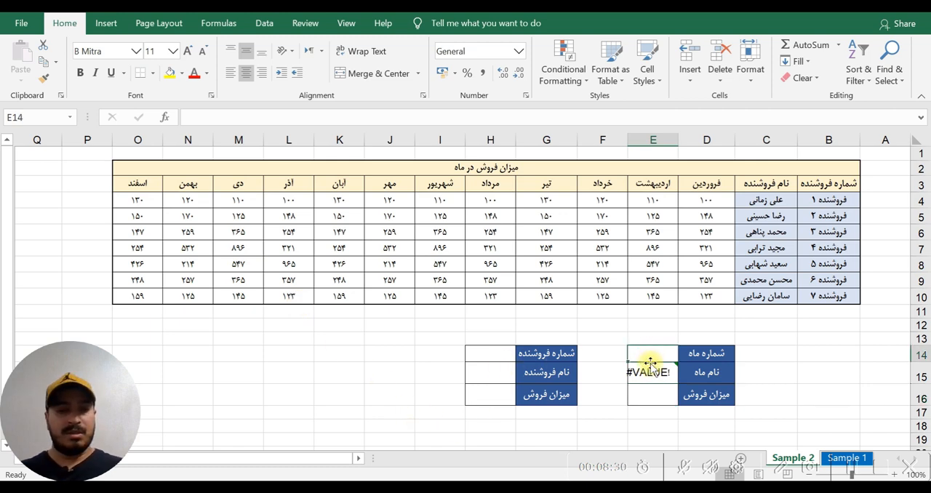
type("1")
key("Return")
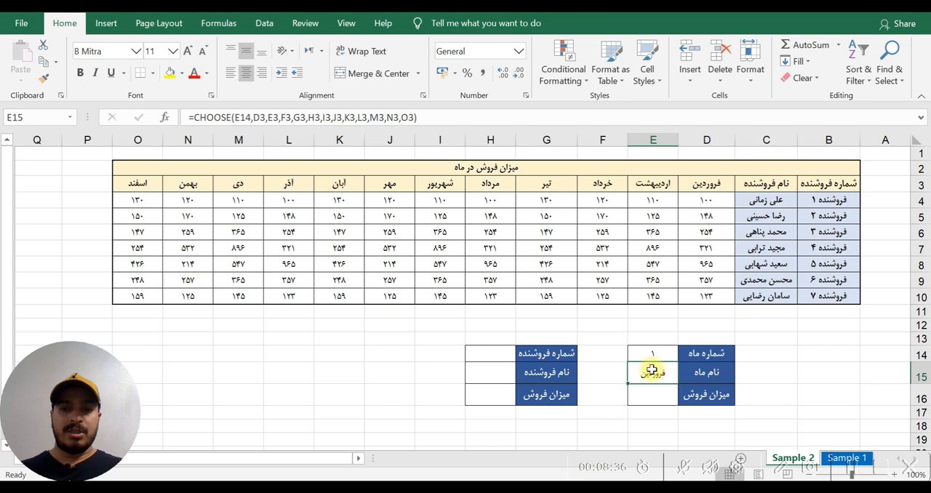
left_click(238, 117)
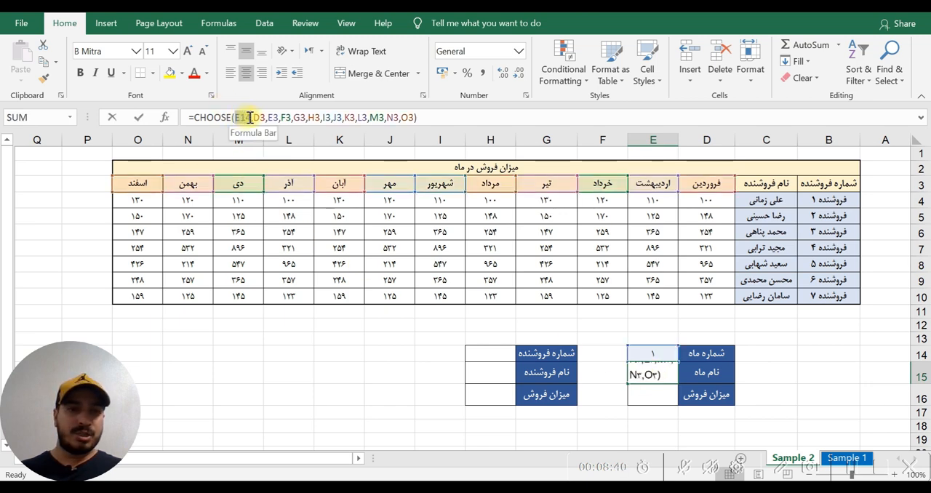
left_click_drag(253, 118, 265, 120)
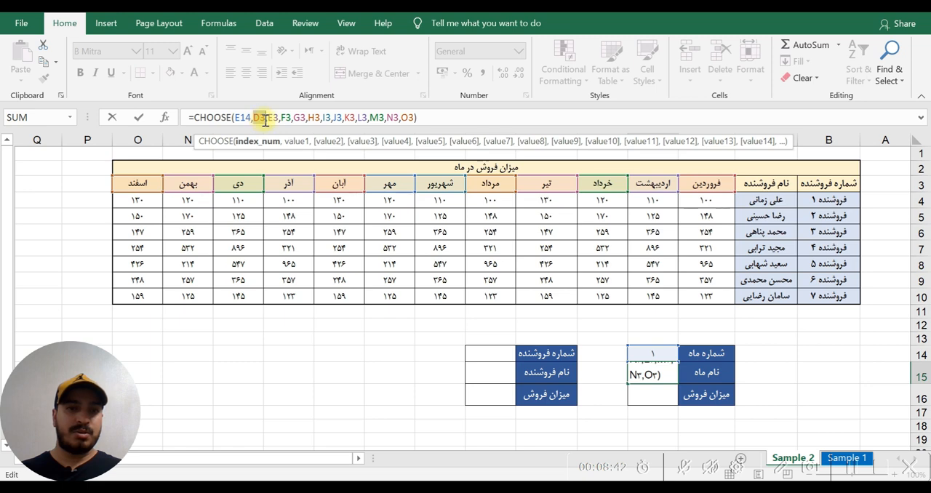
key("Escape")
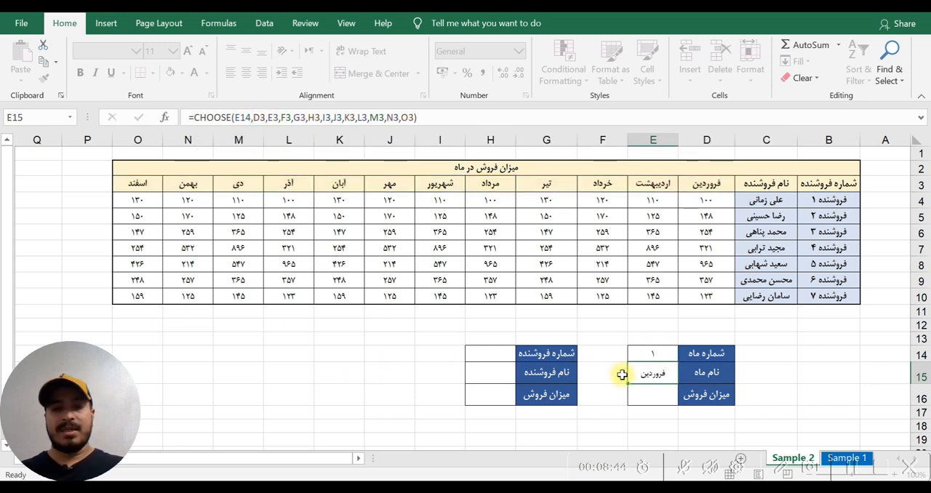
- Set the month number in E14 to 5
left_click(649, 354)
type("5")
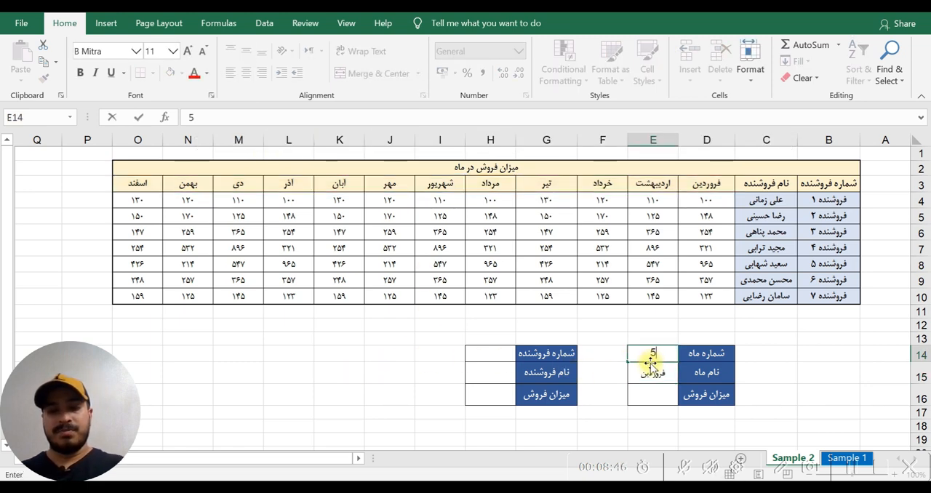
key("Return")
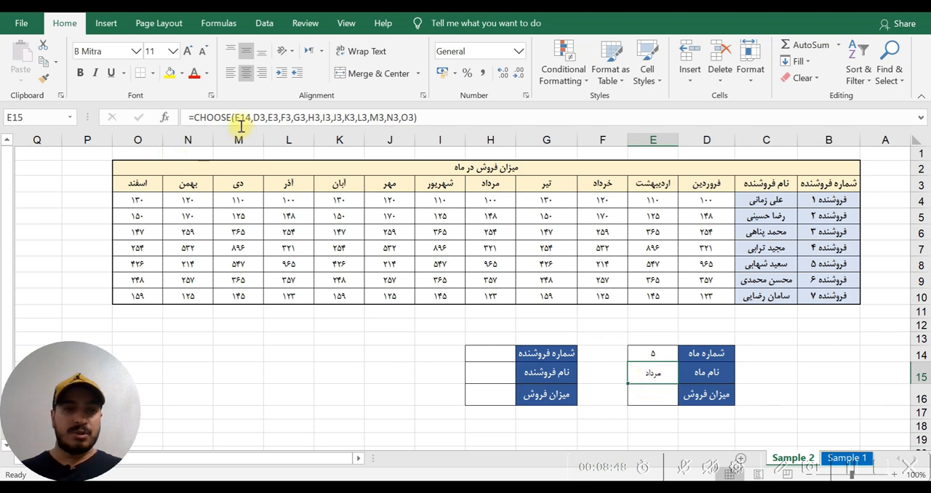
- Examine E15's CHOOSE formula from the index E14 through its fifth value, and locate the matching month header H3
left_click_drag(235, 120, 250, 120)
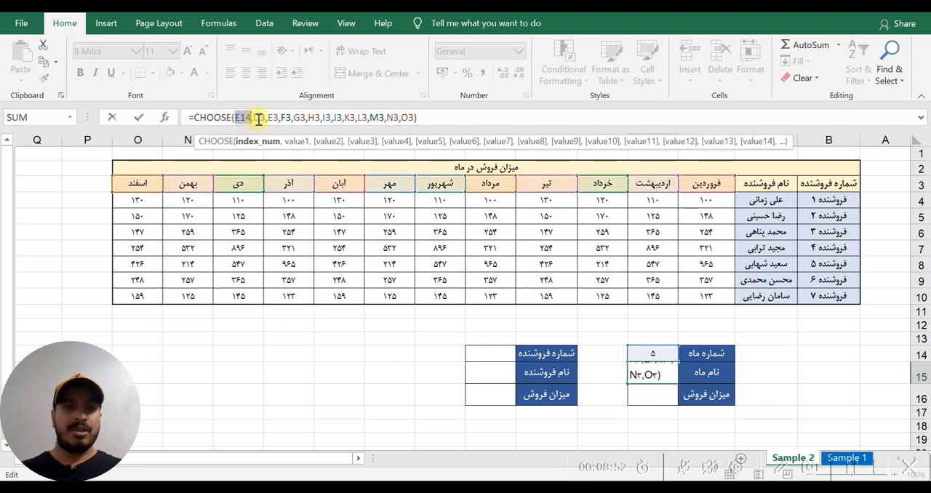
left_click(259, 118)
left_click(274, 118)
left_click(287, 119)
left_click(299, 119)
left_click(313, 119)
double_click(314, 118)
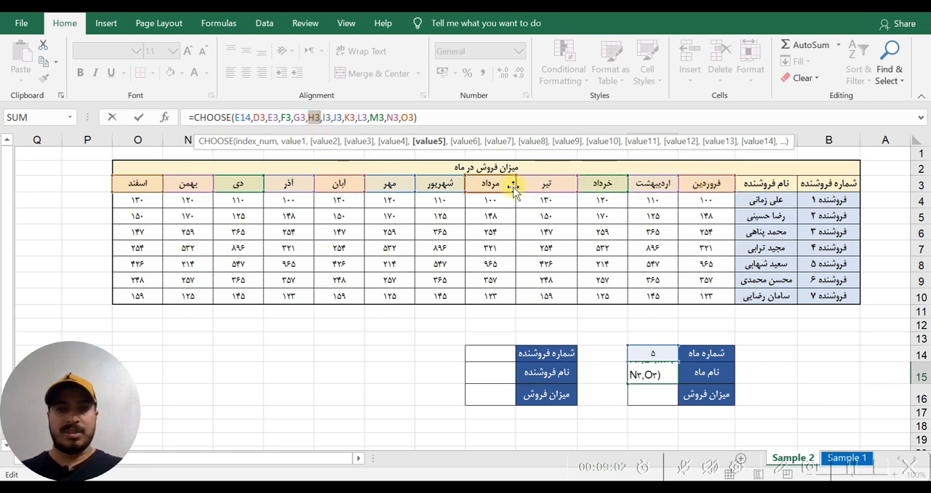
key("ctrl+Return")
left_click(486, 188)
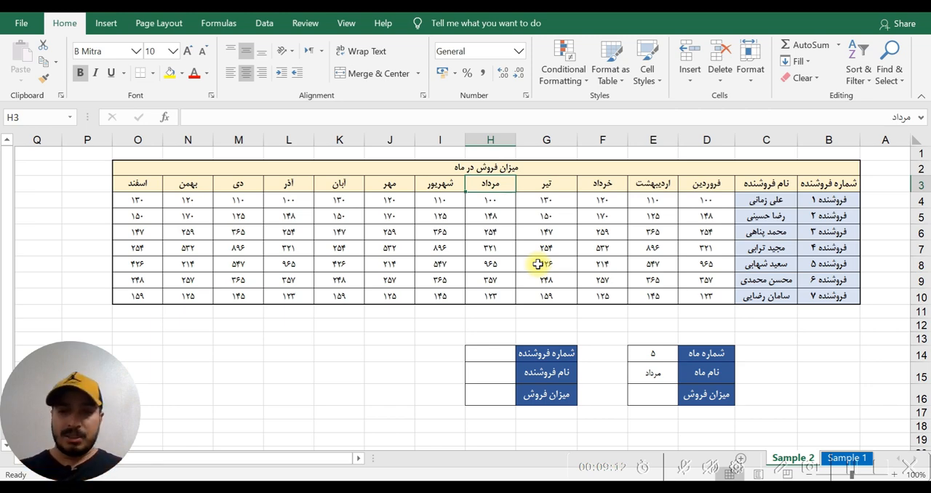
- Start a SUM formula in E16 with a nested CHOOSE that uses the month number in E14 as its index
left_click(652, 397)
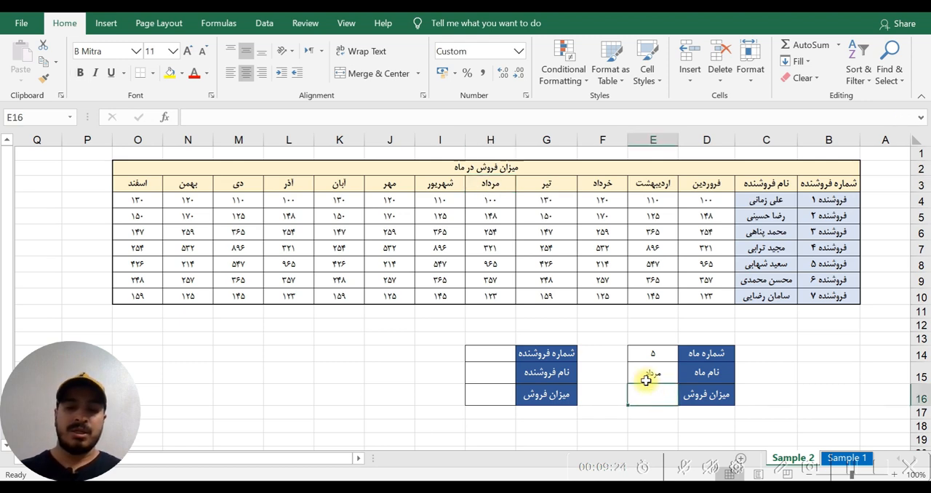
type("=sum")
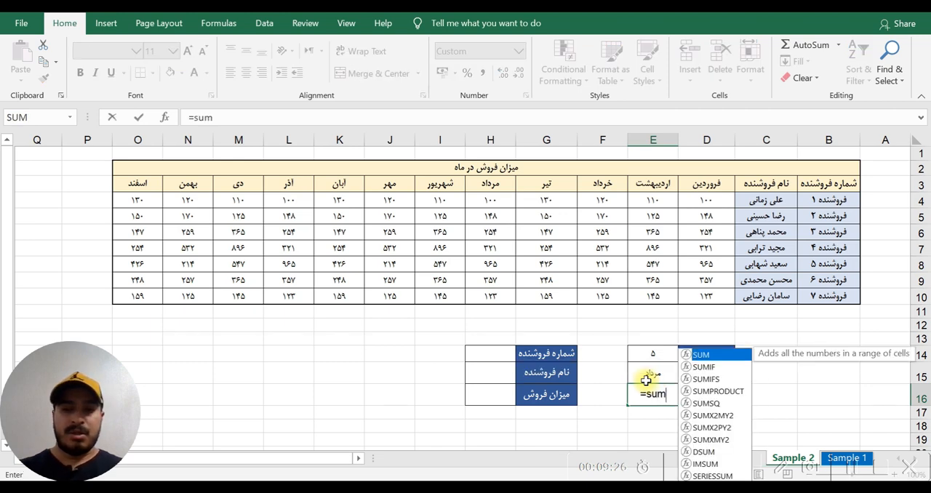
key("Tab")
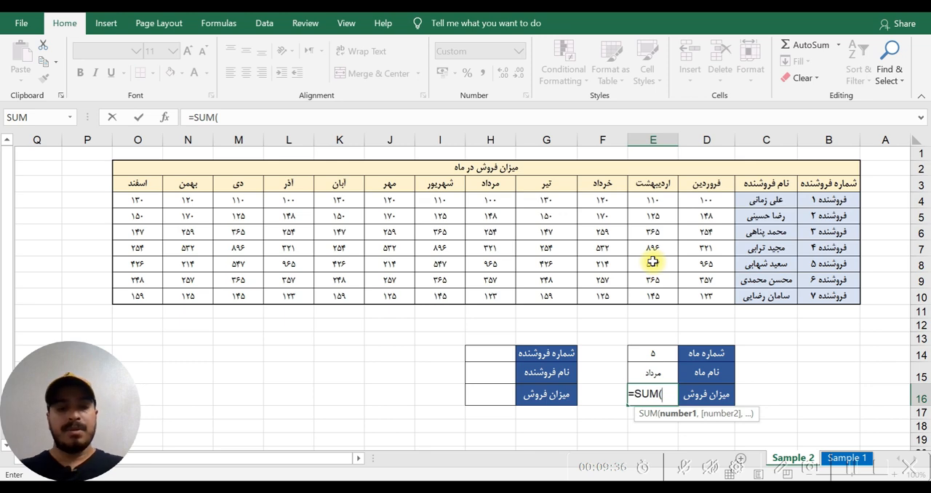
type("ch")
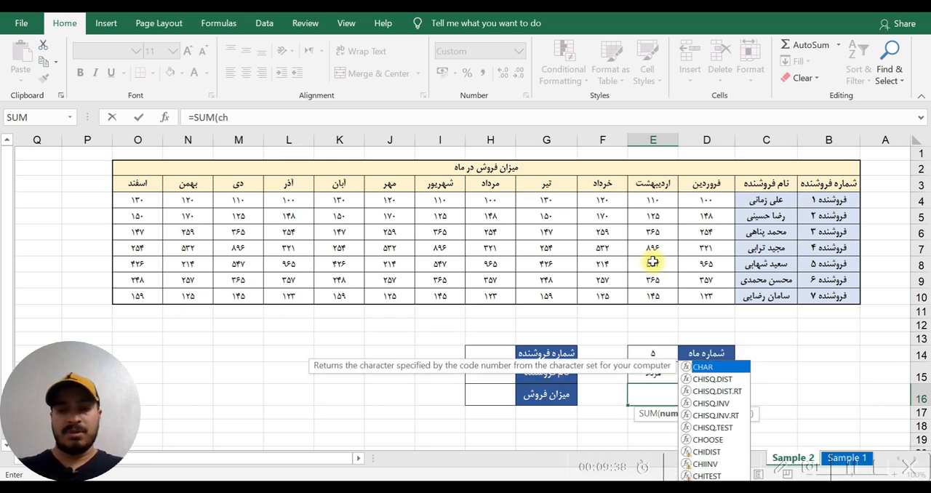
type("oos")
key("Tab")
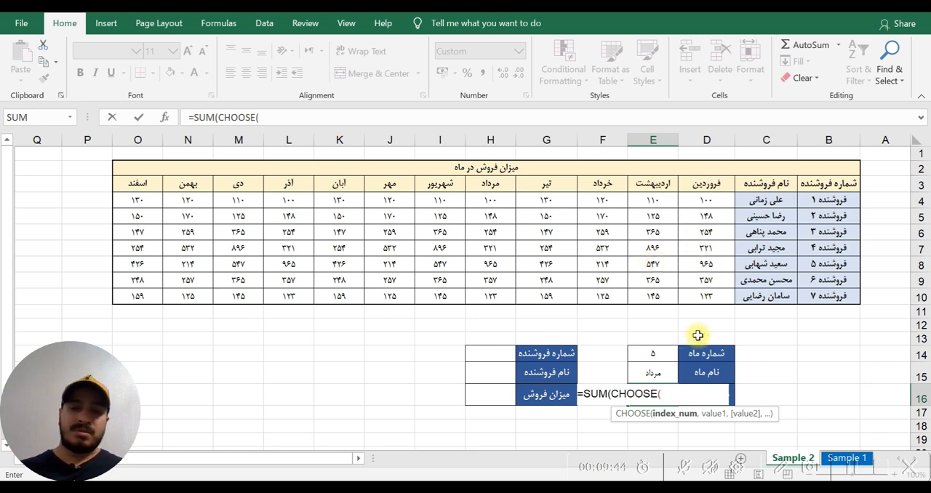
left_click(650, 354)
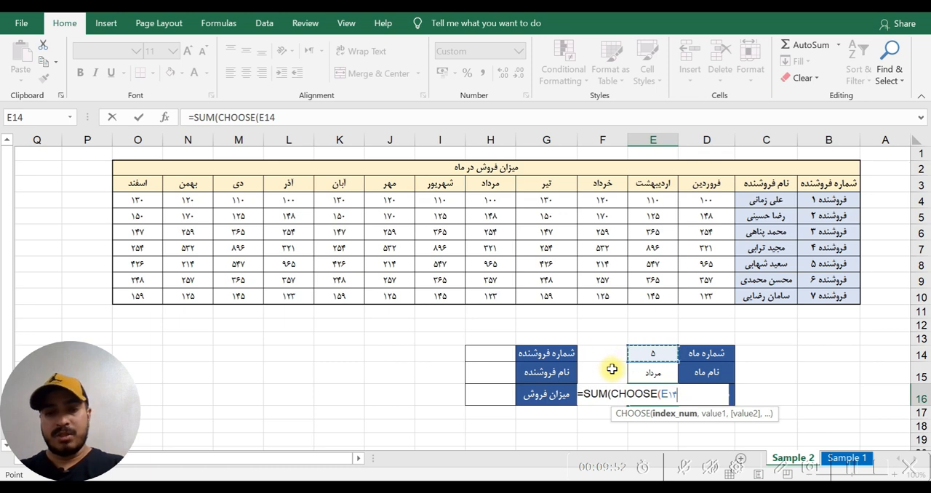
type(",")
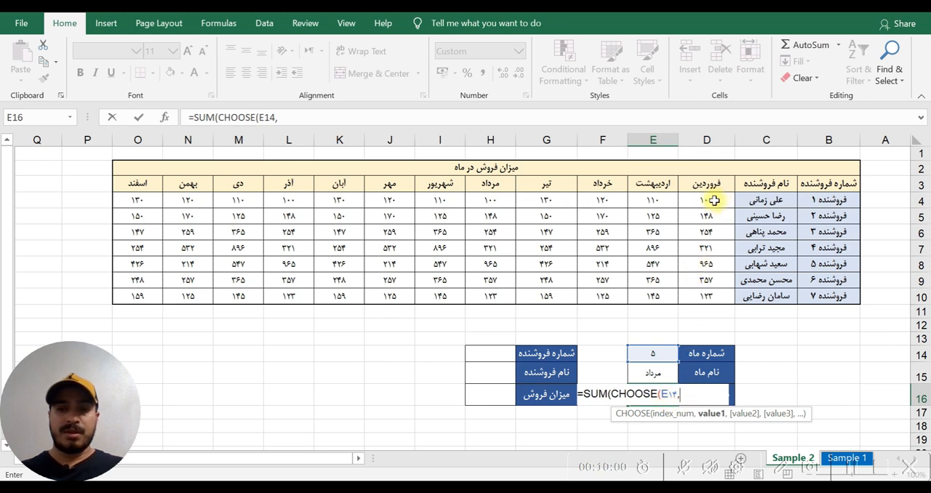
- Add the twelve monthly sales ranges, D4:D10 through O4:O10, as separate CHOOSE values in column order
left_click_drag(714, 201, 698, 296)
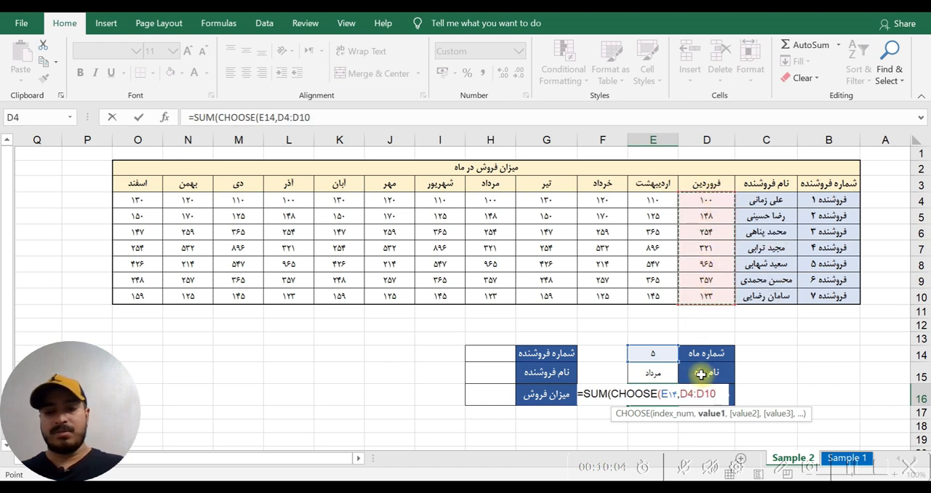
type(",")
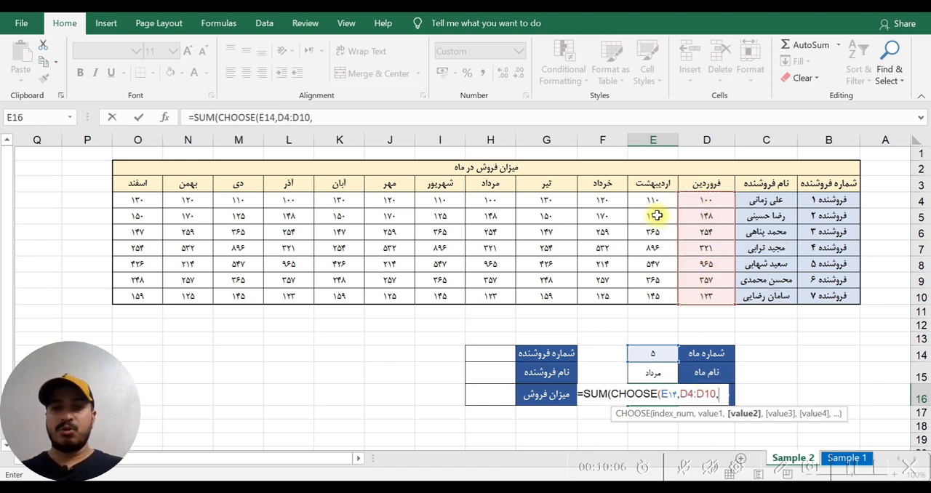
left_click_drag(653, 199, 655, 297)
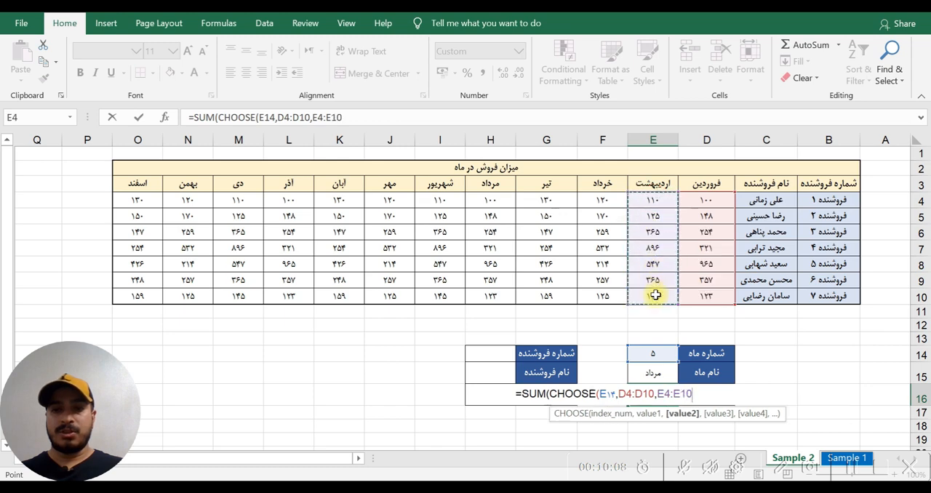
type(",,")
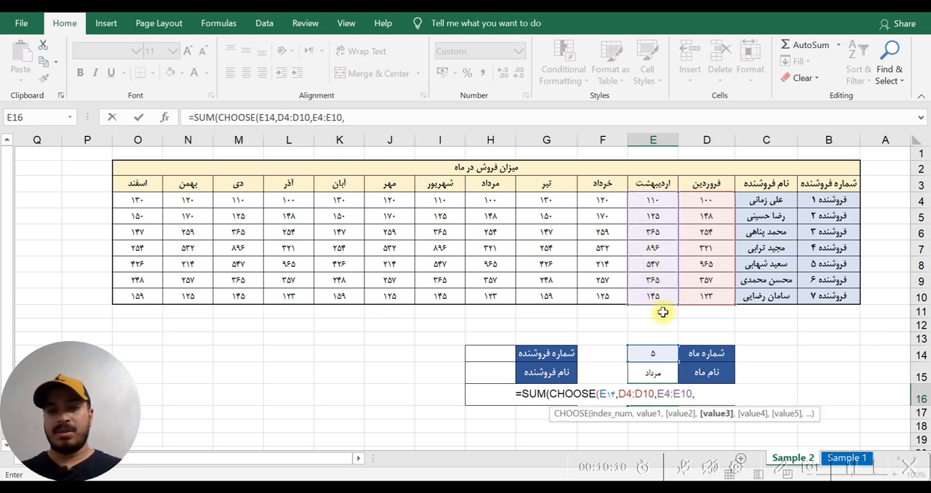
left_click_drag(603, 200, 604, 291)
type(",")
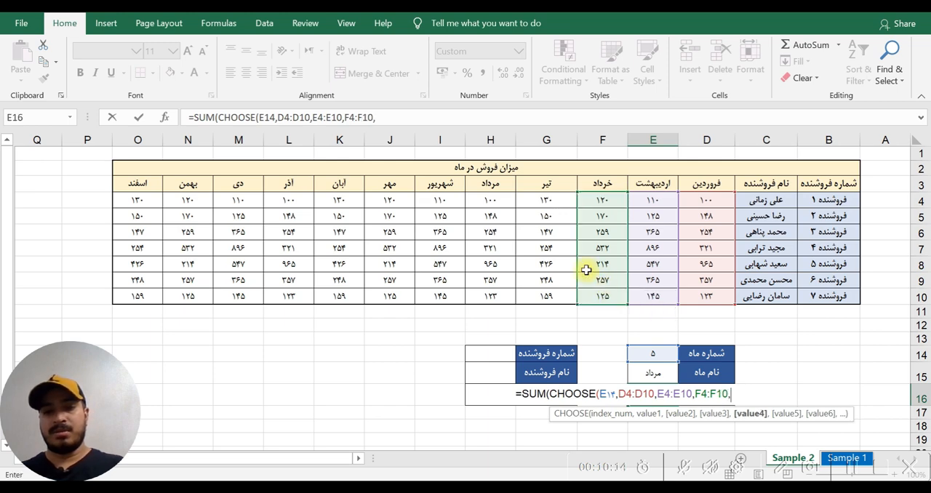
left_click_drag(547, 202, 545, 292)
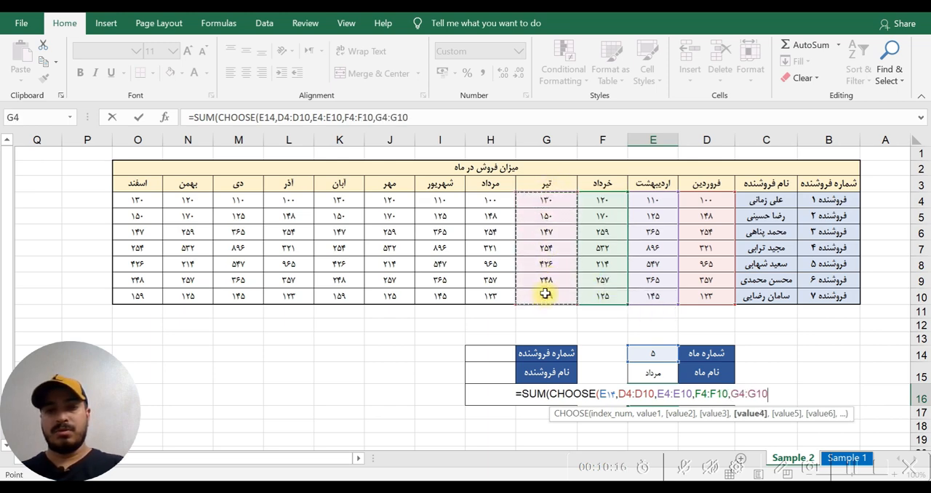
type(",")
left_click_drag(484, 201, 485, 297)
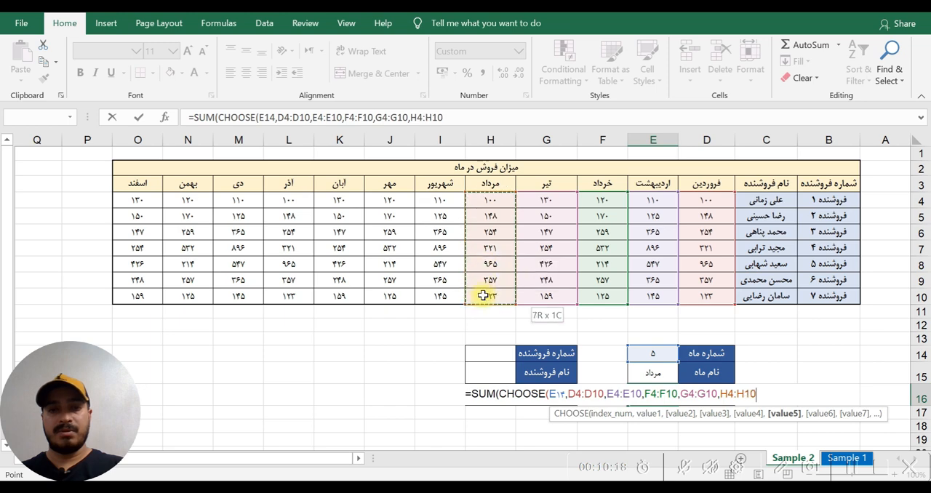
type(",")
left_click_drag(437, 200, 438, 297)
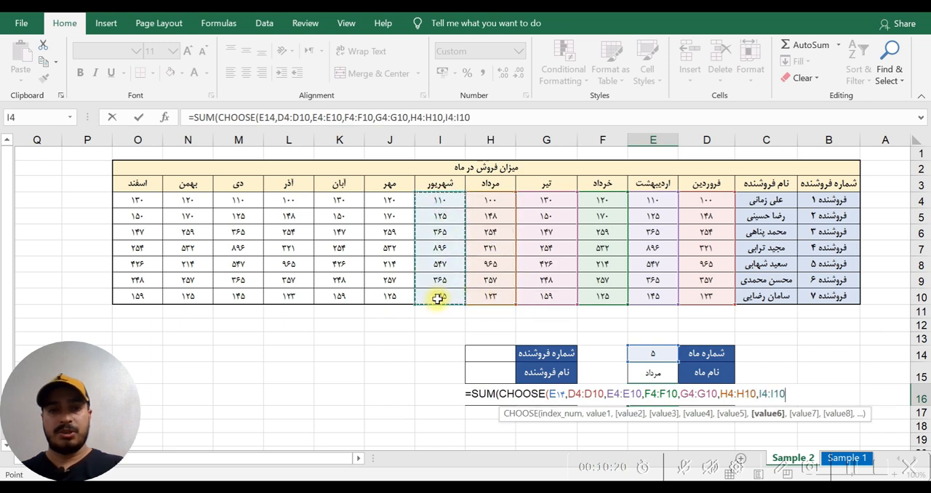
type(",")
left_click_drag(386, 200, 390, 295)
type(",")
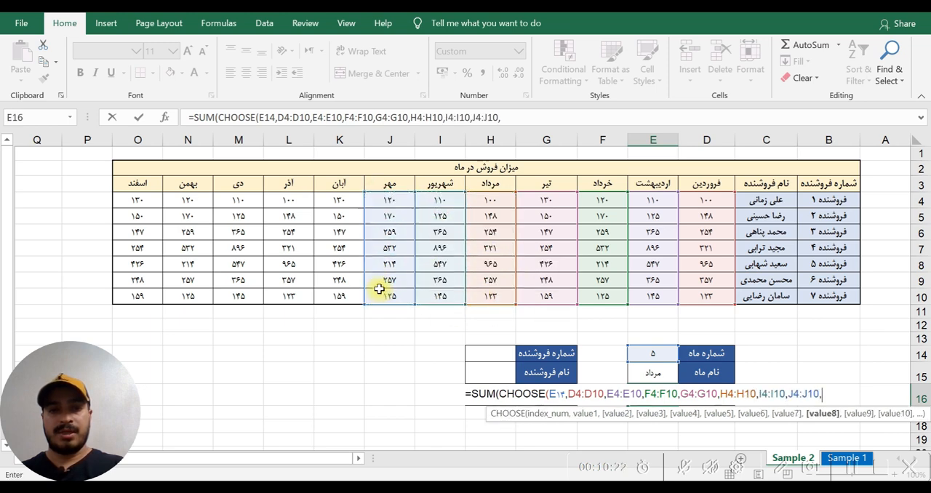
left_click_drag(337, 207, 339, 288)
type(",")
left_click_drag(290, 201, 291, 289)
type(",")
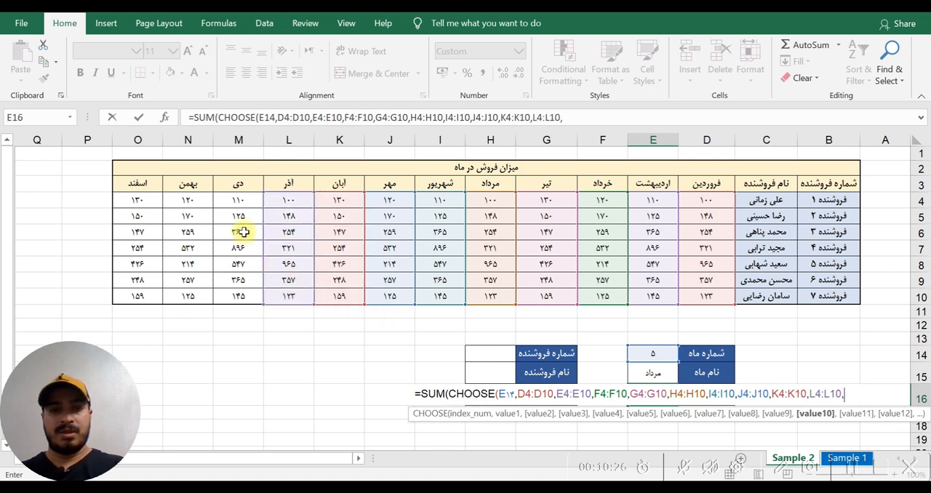
left_click_drag(235, 200, 240, 295)
type(",")
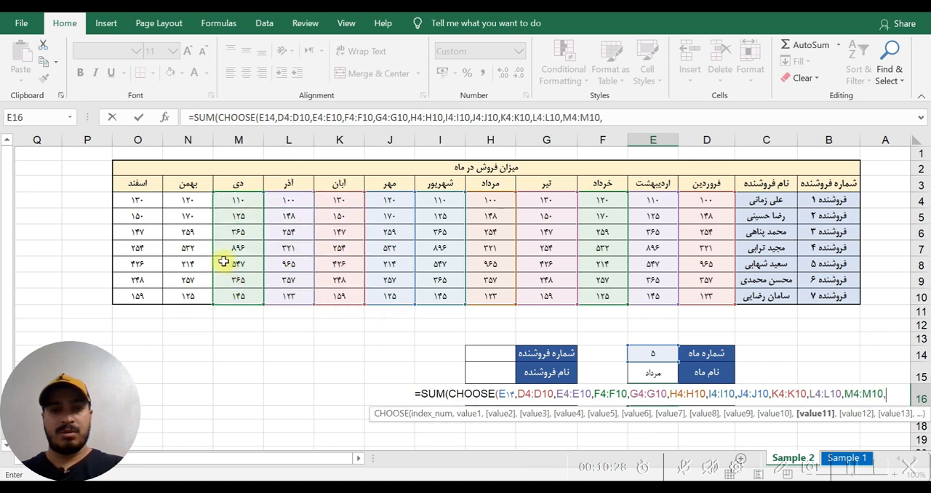
left_click_drag(187, 201, 188, 296)
type(",")
left_click_drag(138, 200, 142, 291)
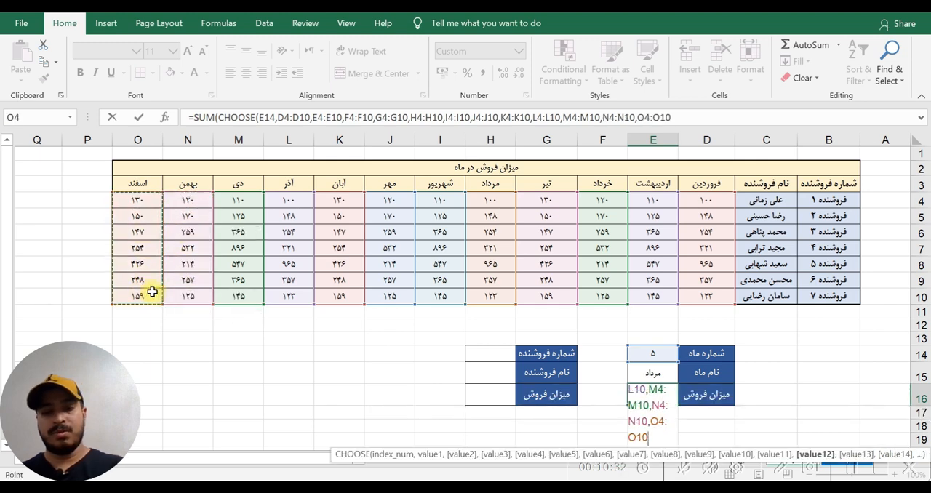
- Close the CHOOSE expression, enter E16's formula and accept the proposed parenthesis correction
type(")")
key("Return")
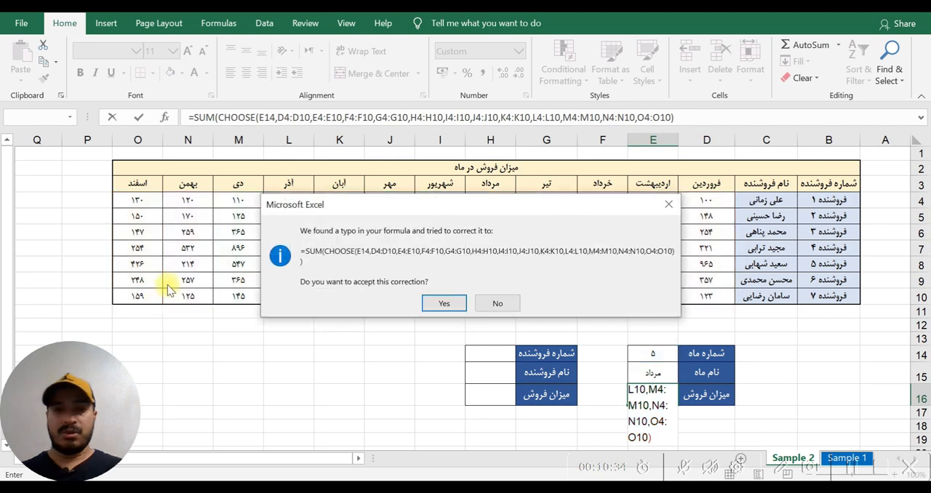
left_click(440, 303)
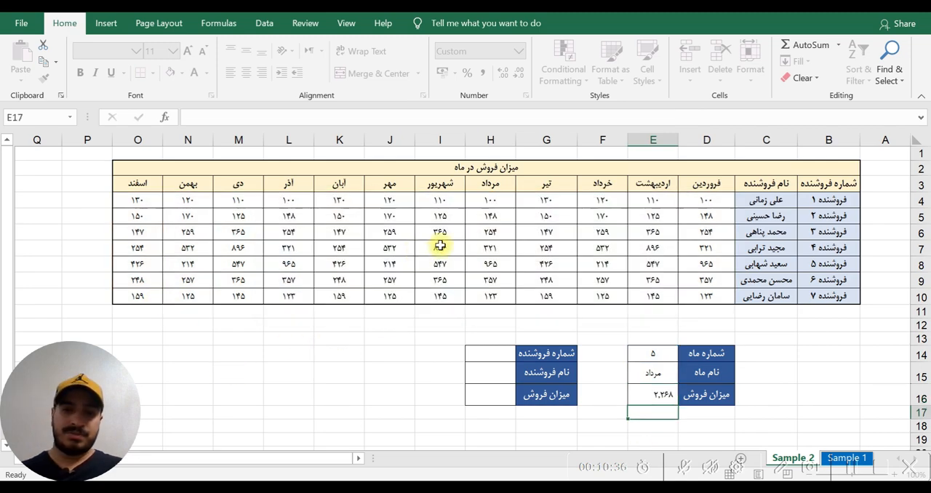
- Examine the E14 index and the nested CHOOSE expression in E16's formula, and compare its result with the sum of H4:H10
left_click(652, 355)
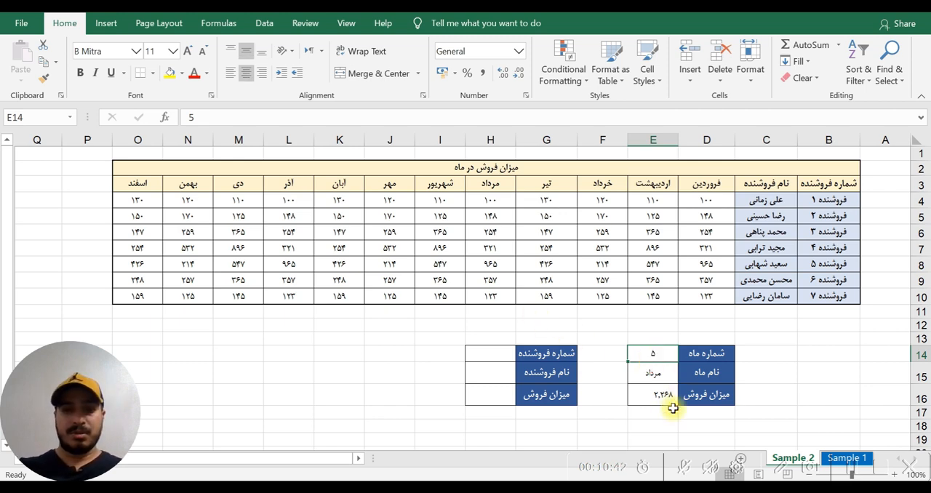
left_click(654, 395)
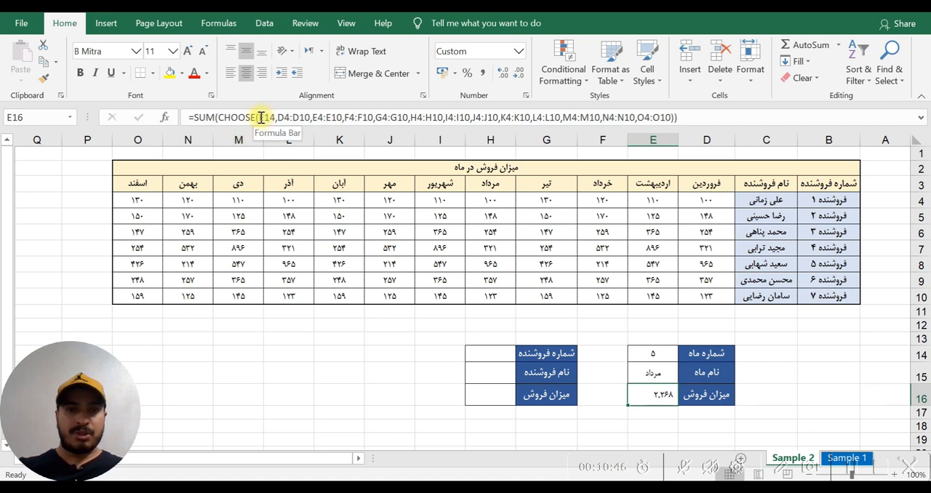
left_click(262, 117)
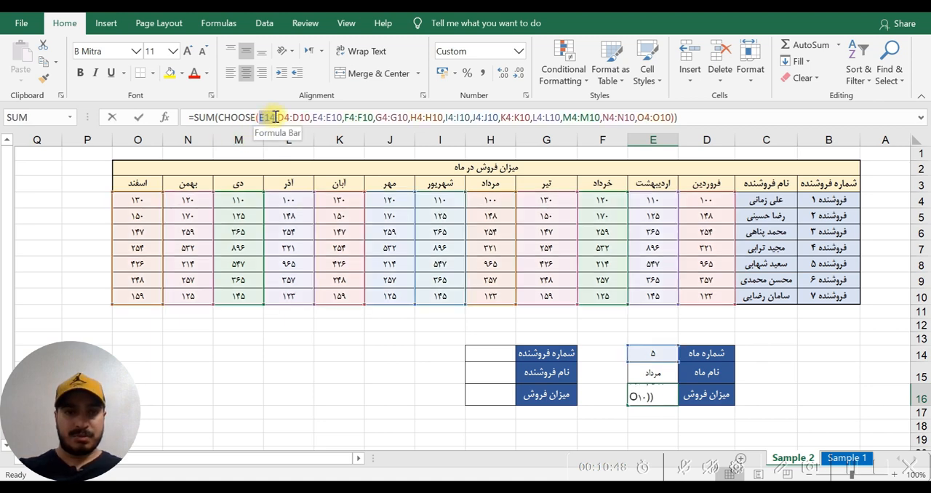
left_click(274, 117)
left_click_drag(273, 124, 277, 130)
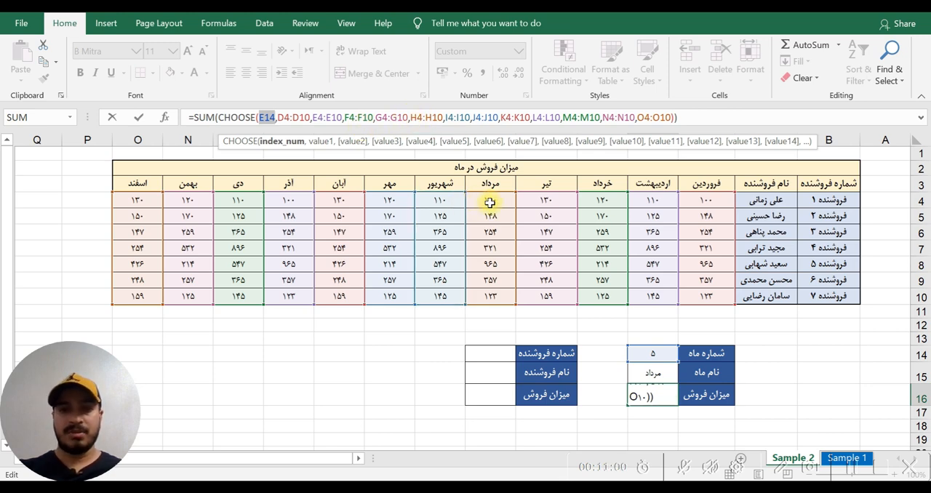
key("ctrl+Return")
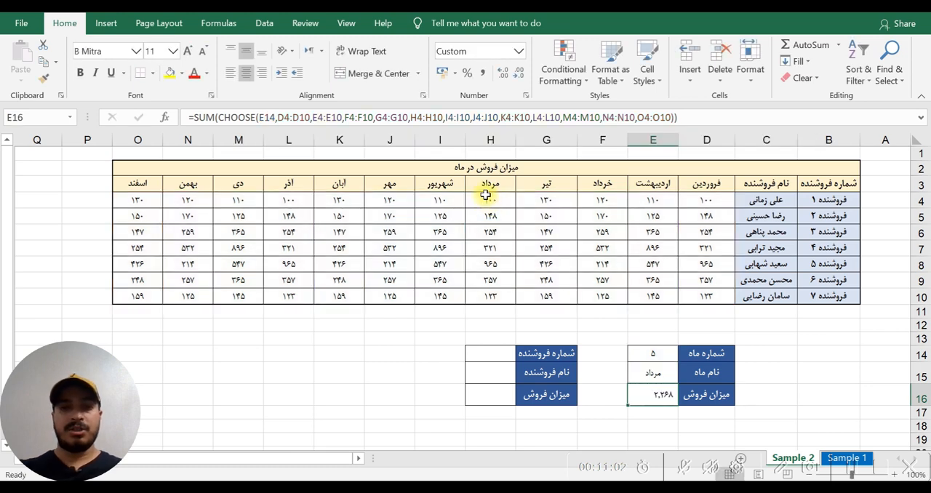
left_click_drag(483, 201, 480, 294)
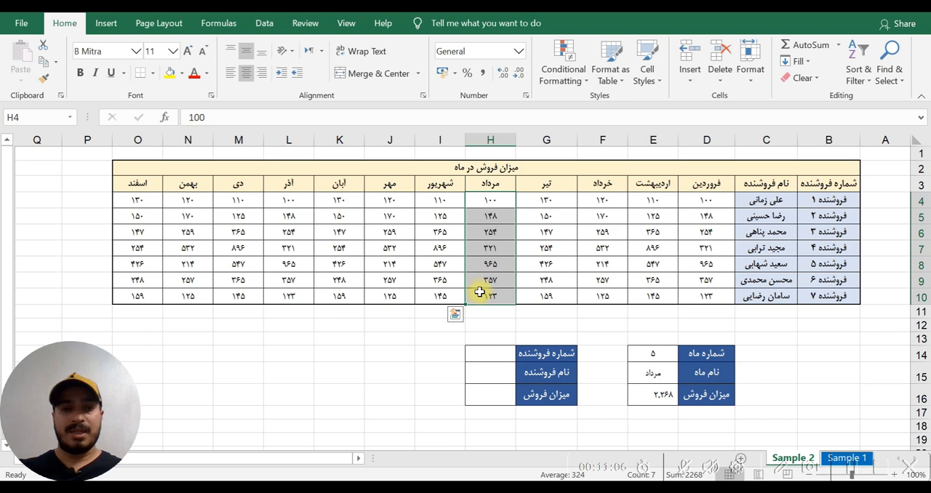
left_click(662, 394)
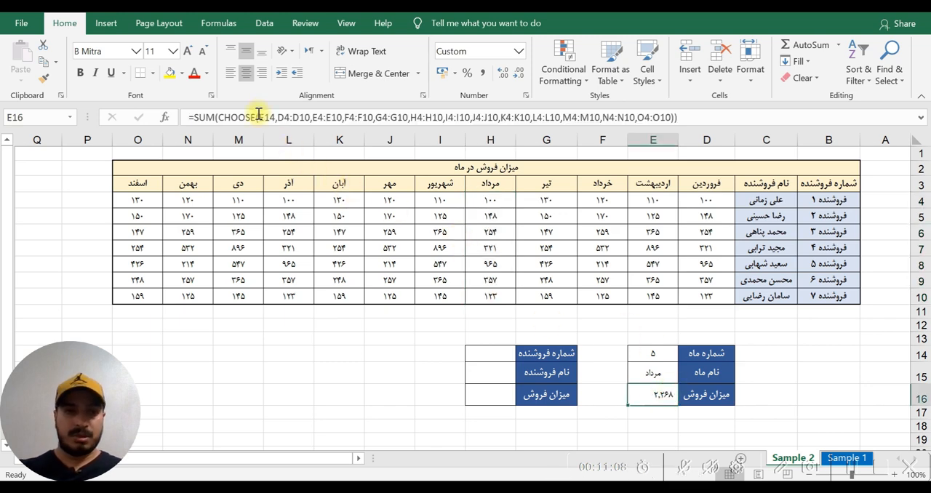
left_click_drag(219, 118, 674, 123)
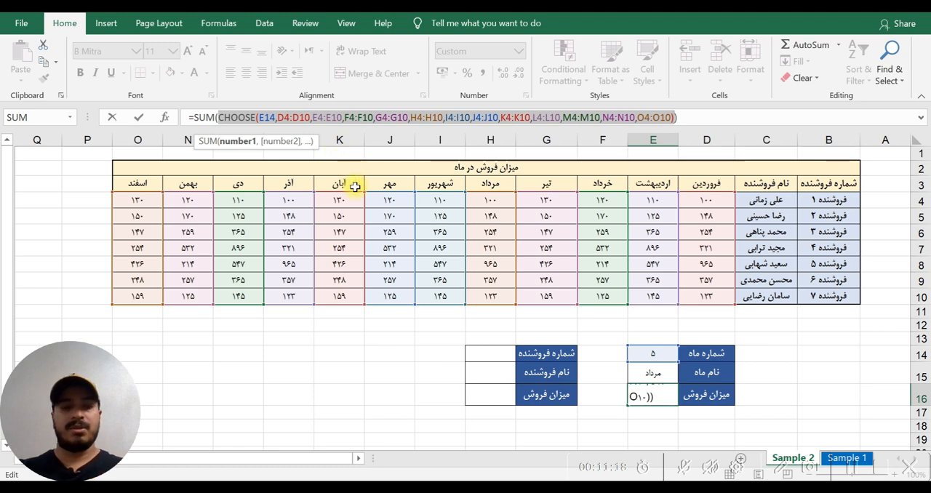
key("ctrl+Return")
left_click_drag(492, 204, 485, 291)
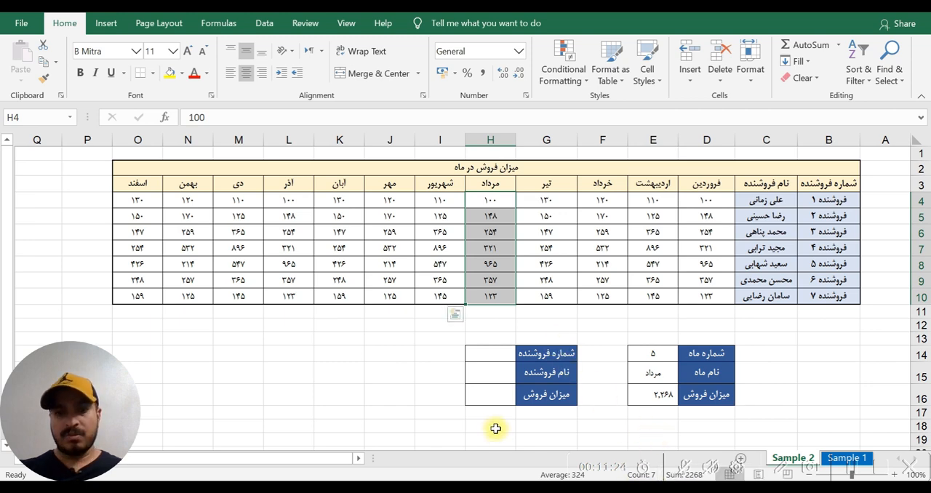
left_click(388, 379)
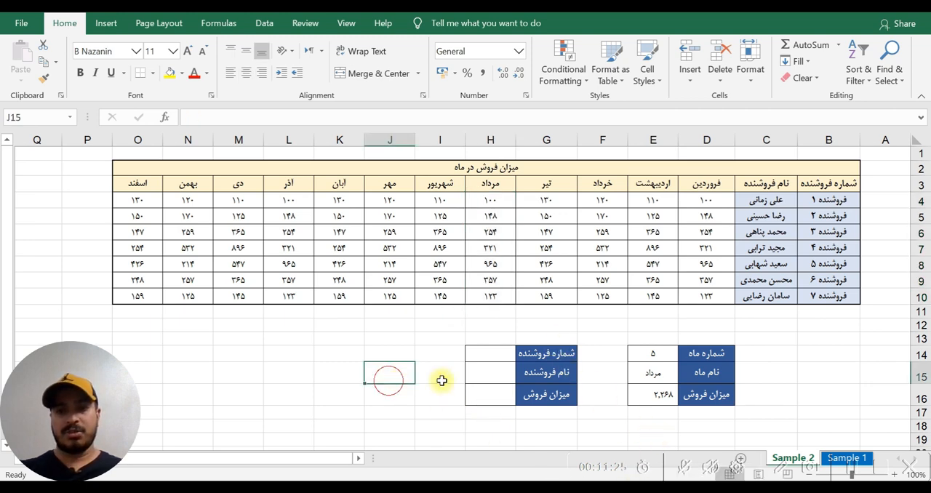
- Test month number 1 in E14 and compare E16's result with the sum of D4:D10
left_click(649, 357)
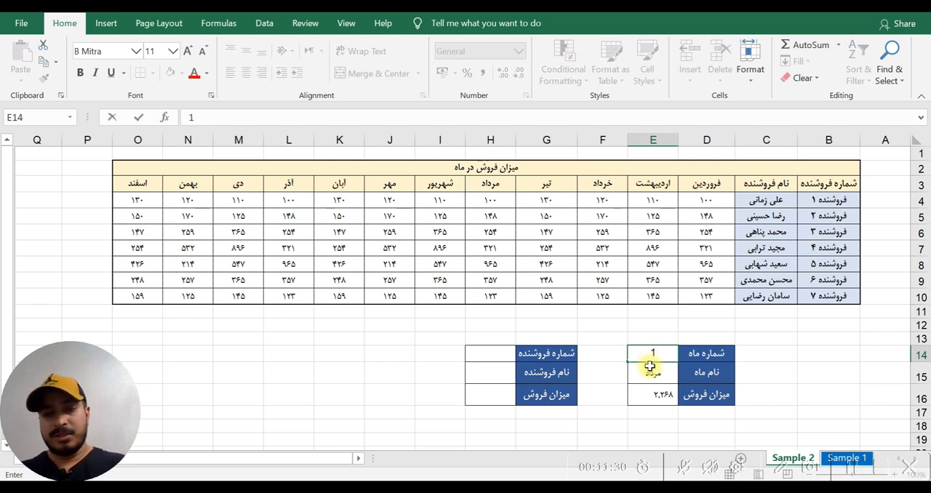
key("Return")
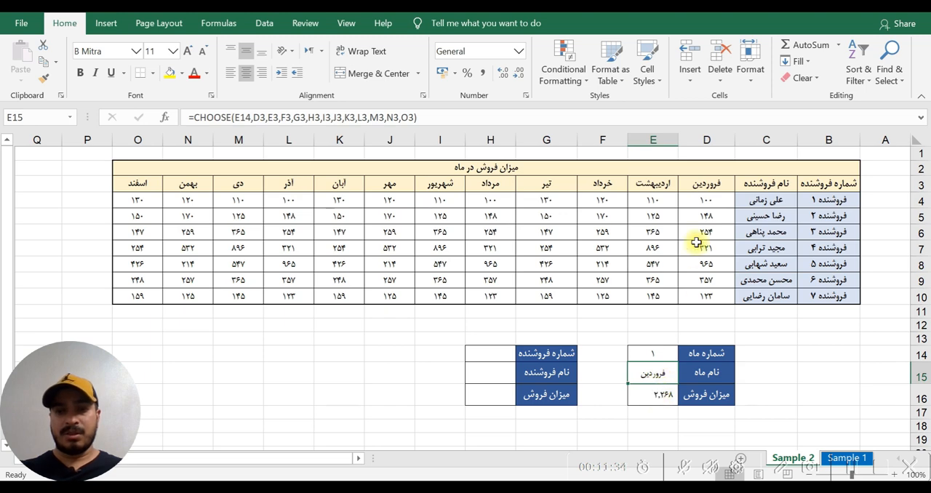
left_click_drag(702, 204, 699, 298)
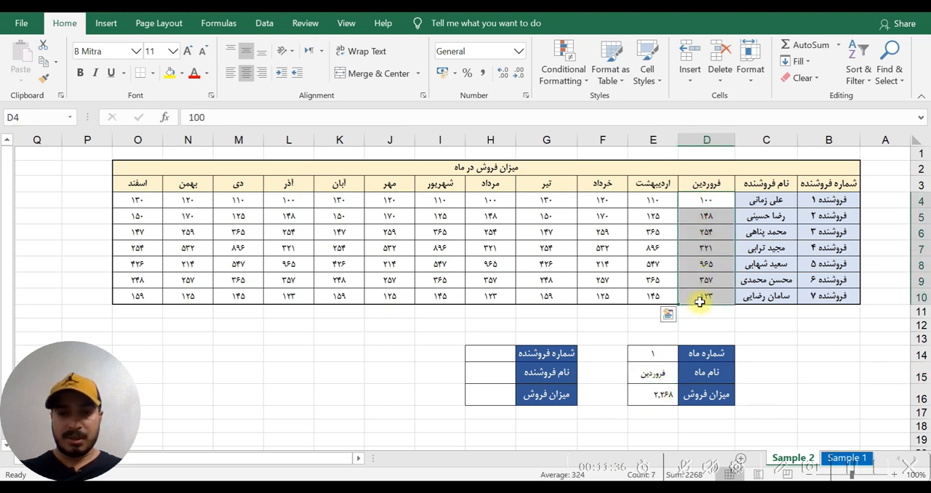
- Test month number 2 in E14 and check the month name and total sales returned for it
left_click(664, 354)
type("2")
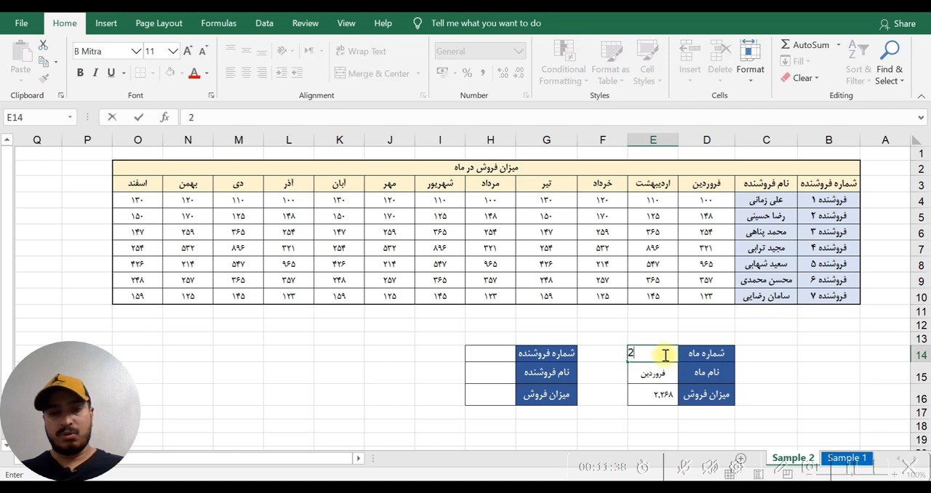
key("Return")
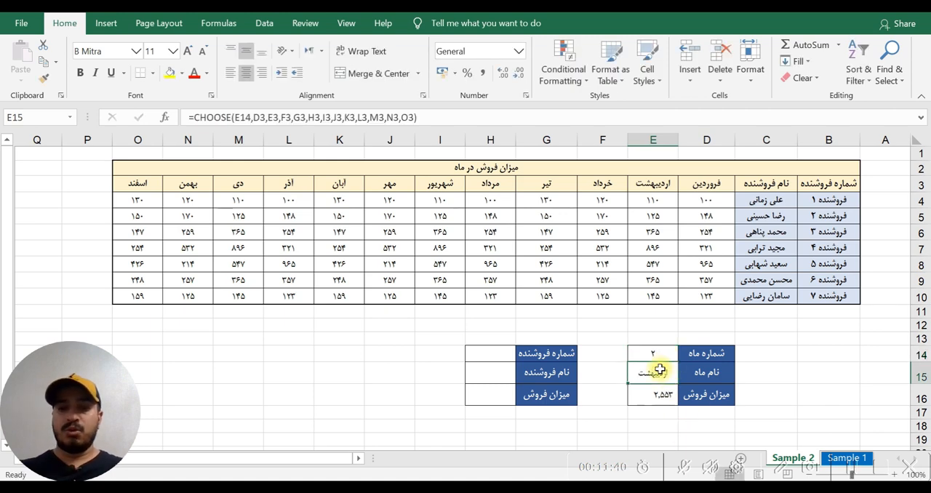
- Examine the nested CHOOSE, its E14 index and the E4:E10 value in E16's formula, and compare the result with the sum of E4:E10
left_click(648, 393)
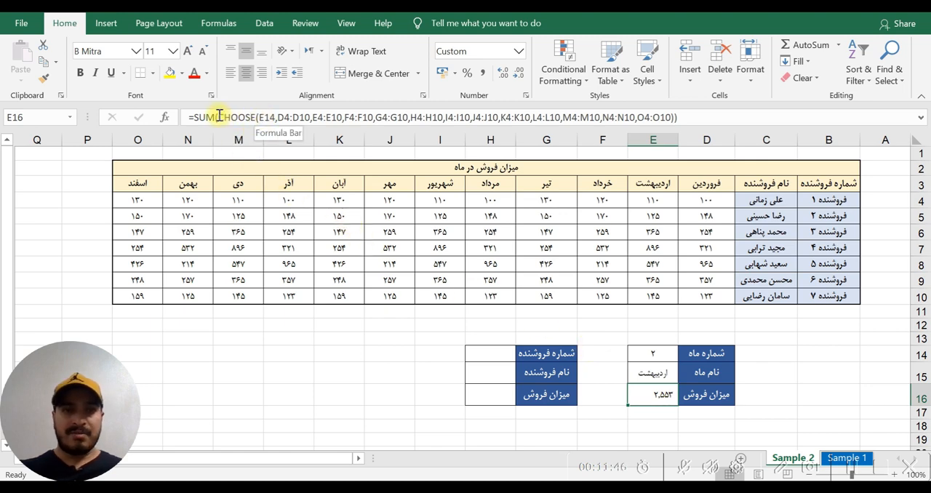
left_click_drag(220, 119, 675, 119)
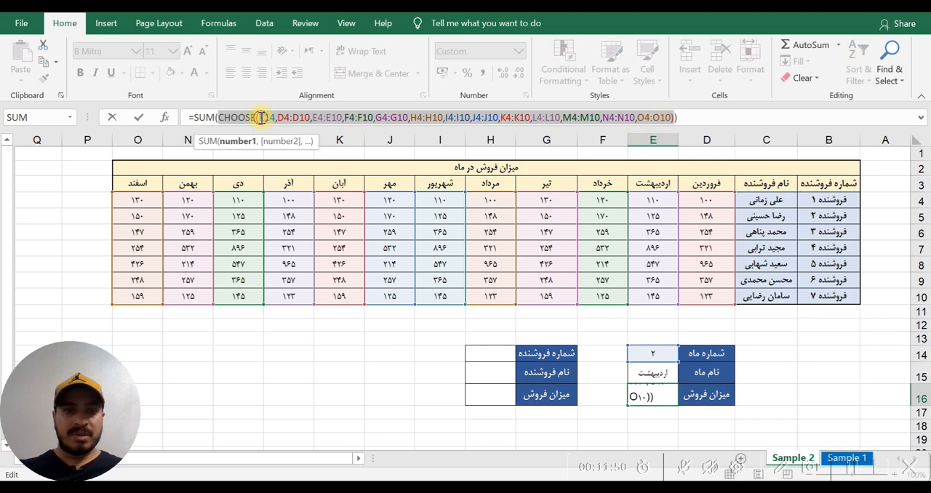
left_click_drag(260, 119, 275, 119)
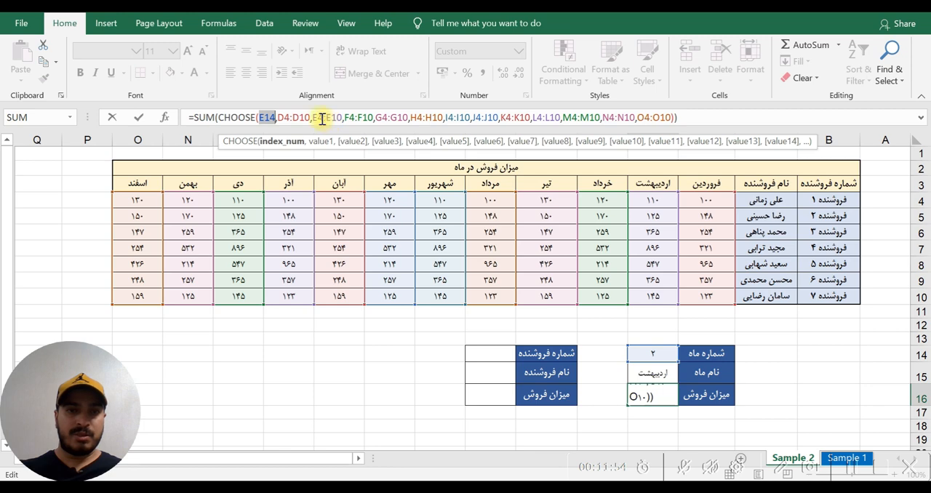
left_click_drag(314, 117, 342, 116)
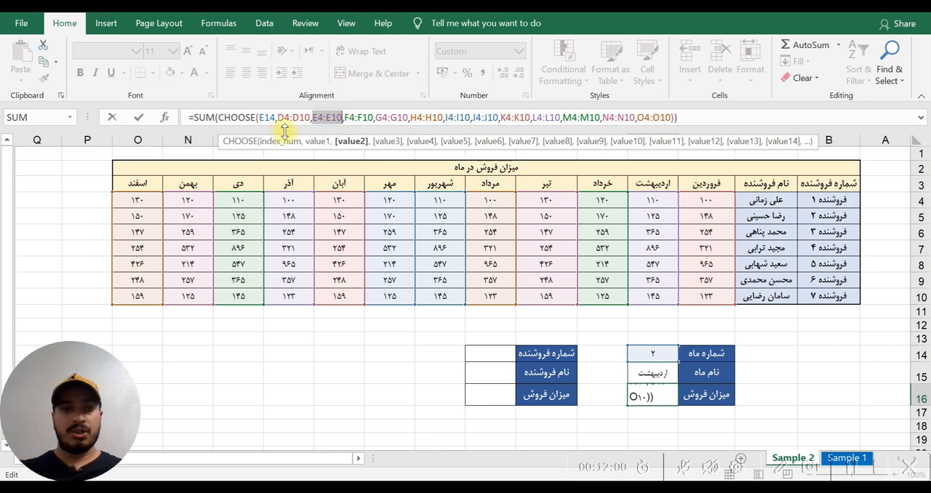
left_click_drag(220, 121, 676, 118)
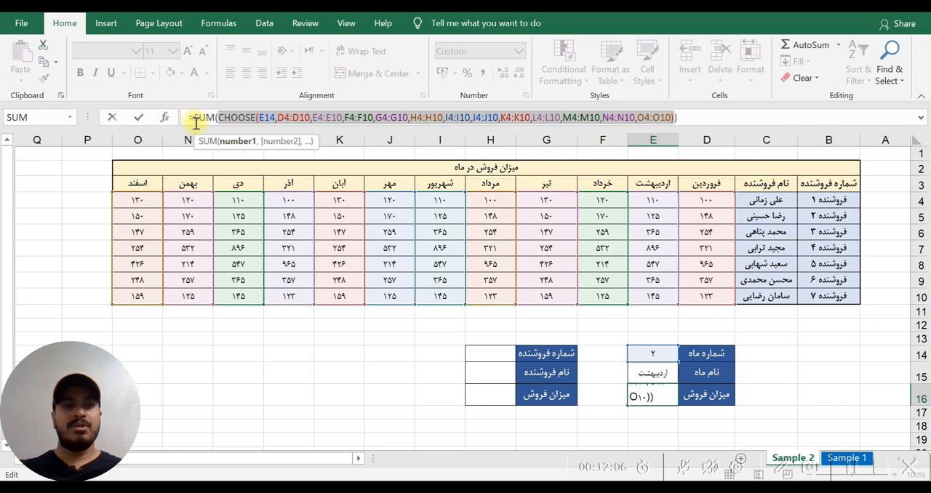
key("Escape")
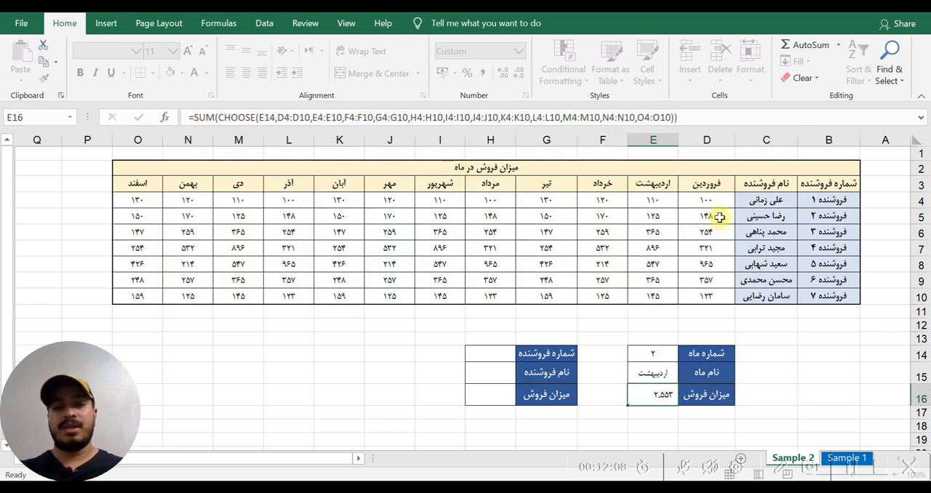
mouse_move(658, 202)
left_mouse_down()
mouse_move(650, 296)
mouse_move(648, 203)
left_mouse_up()
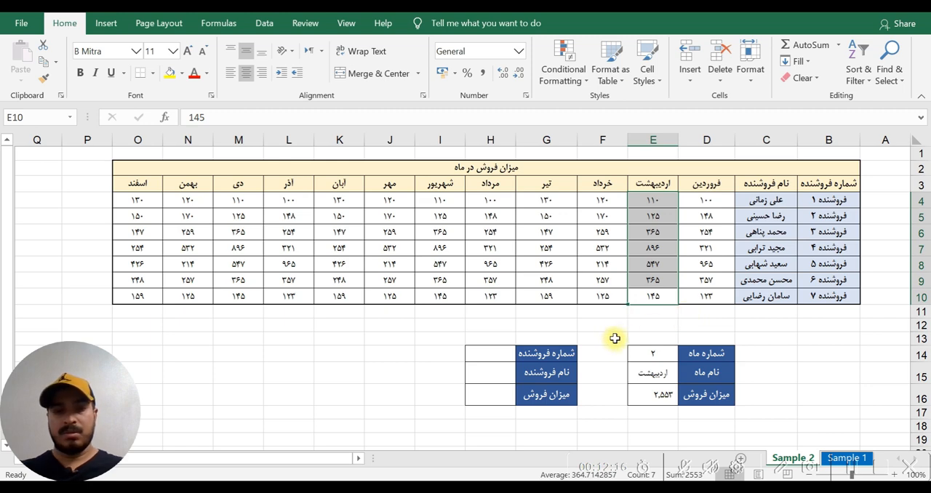
- Set the month number in E14 to 12
left_click(645, 354)
type("12")
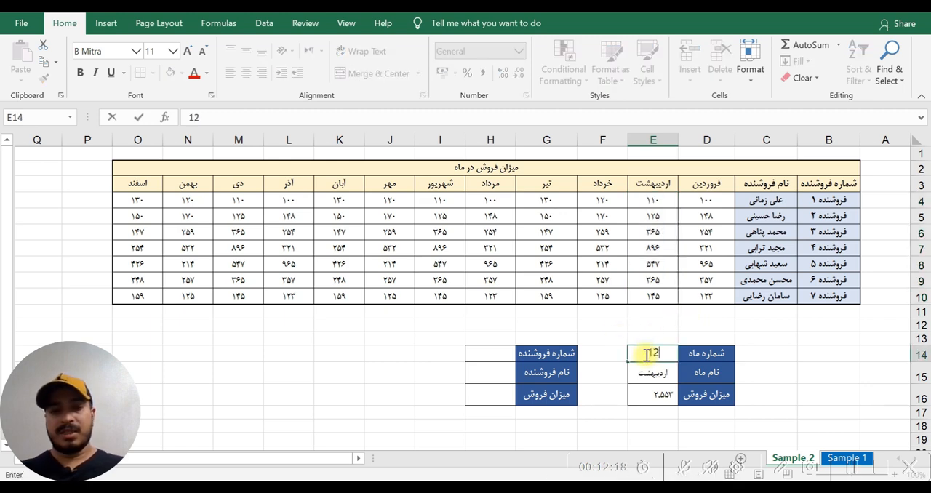
key("Return")
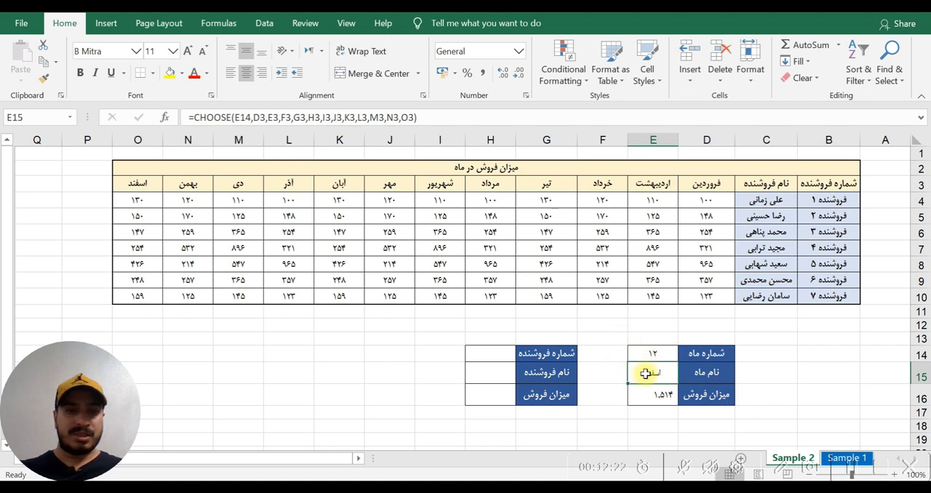
- Examine the E14 index and the O4:O10 value in E16's formula, and compare its result with the sum of O4:O10
left_click(666, 400)
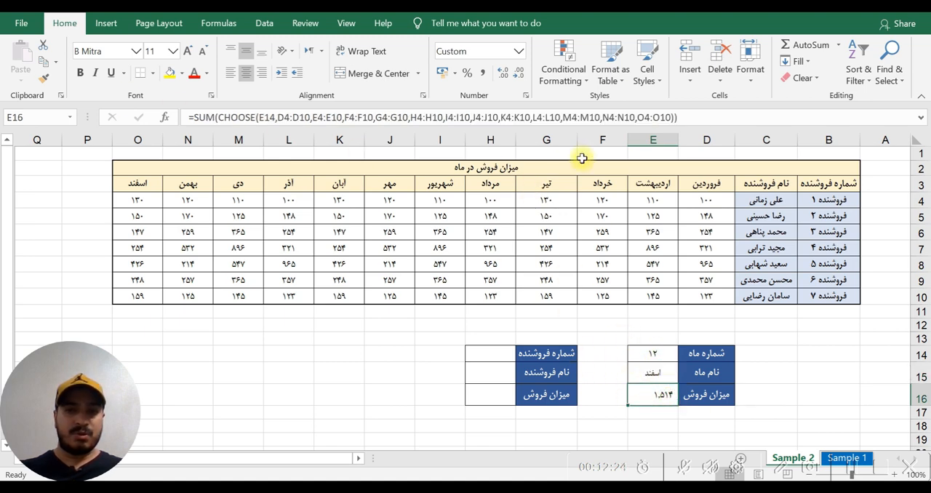
left_click(687, 119)
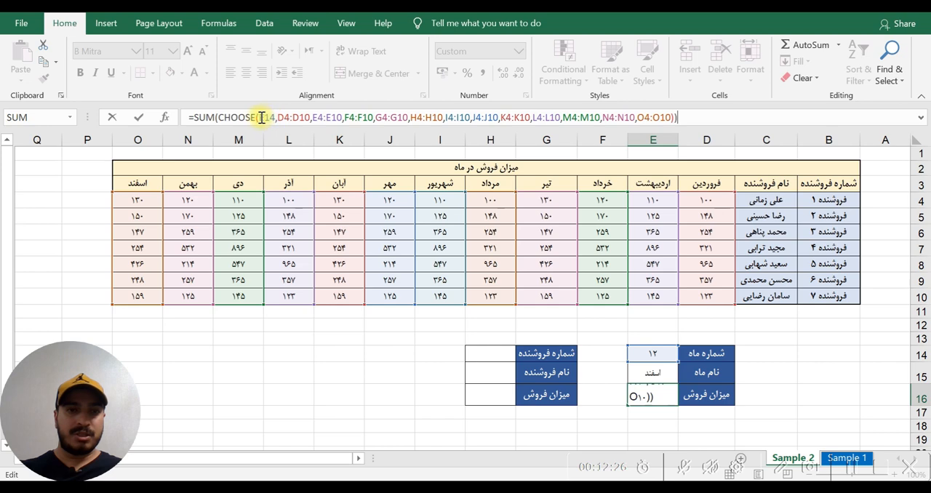
left_click_drag(260, 117, 277, 121)
left_click_drag(639, 118, 671, 119)
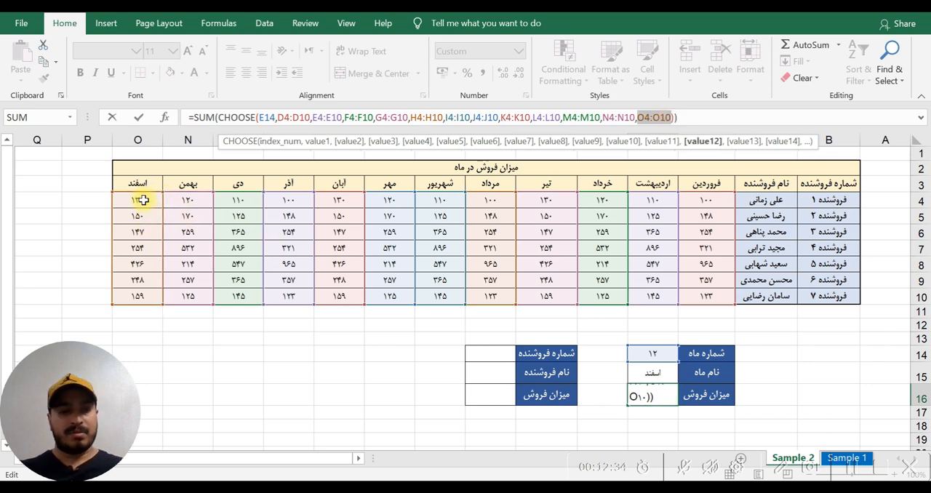
key("Escape")
left_click_drag(144, 203, 144, 297)
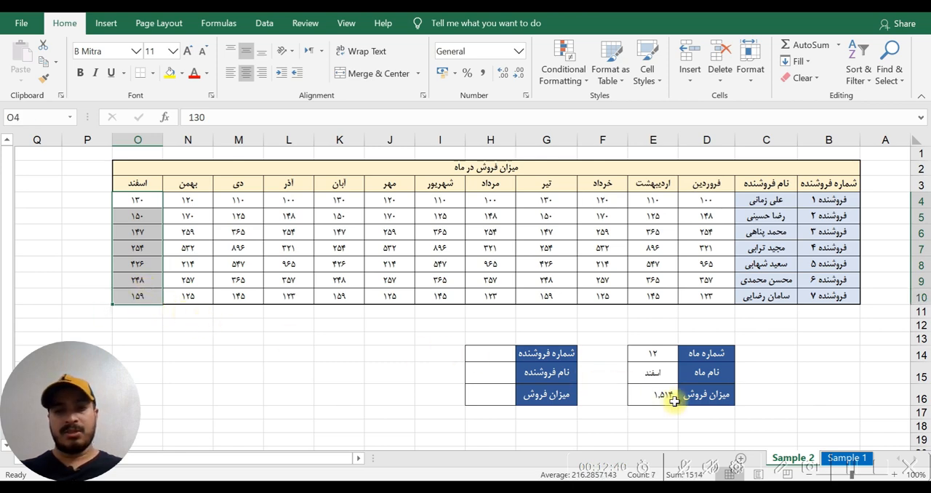
left_click(289, 386)
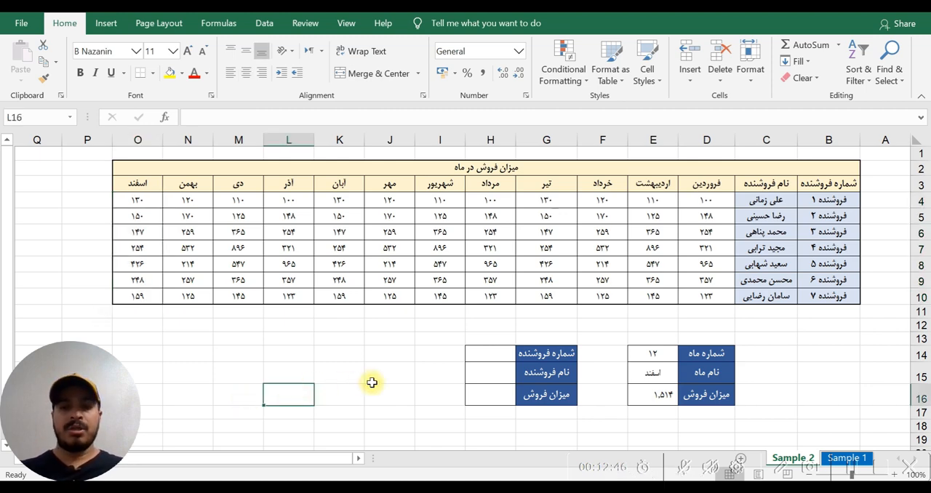
- Start a CHOOSE formula in the seller name cell H15 with the seller number cell H14 as its index
left_click(484, 352)
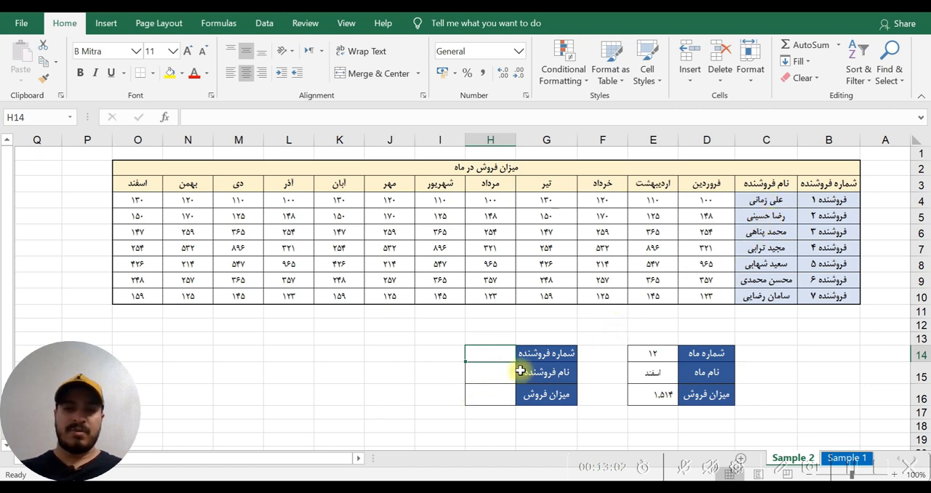
left_click(477, 379)
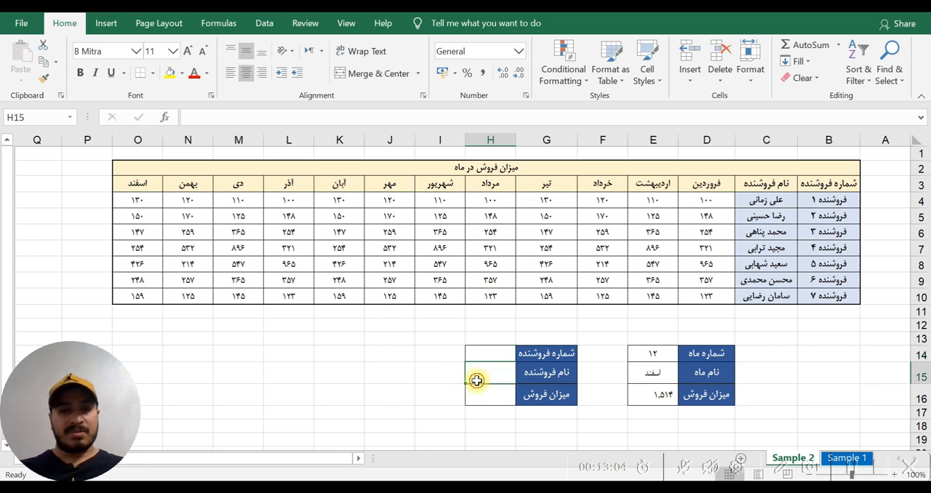
type("=")
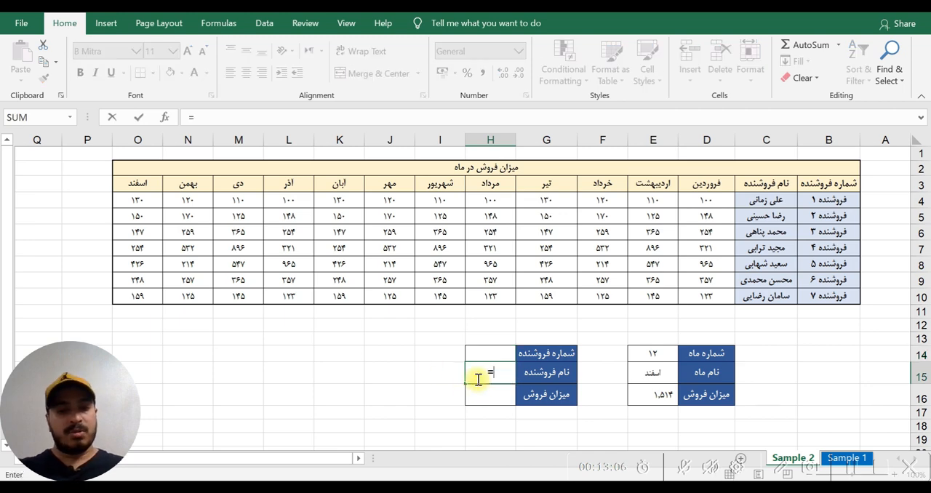
type("ch")
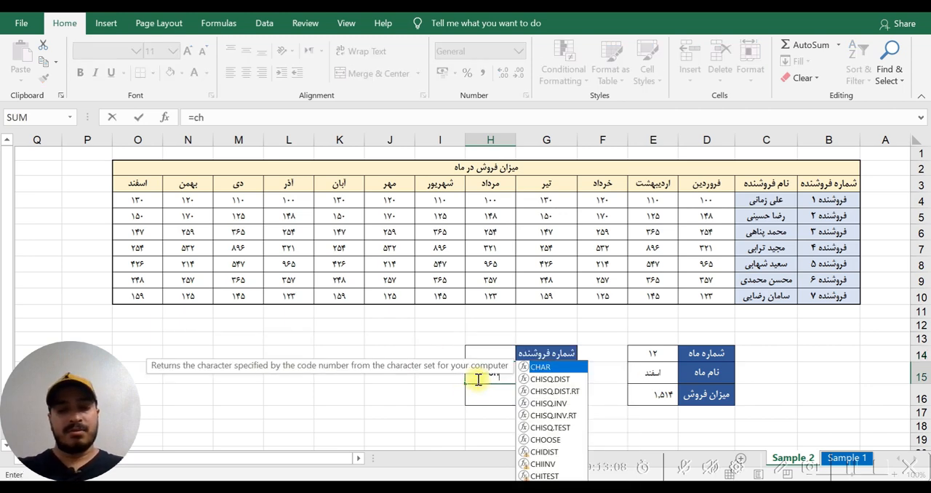
type("oos")
key("Tab")
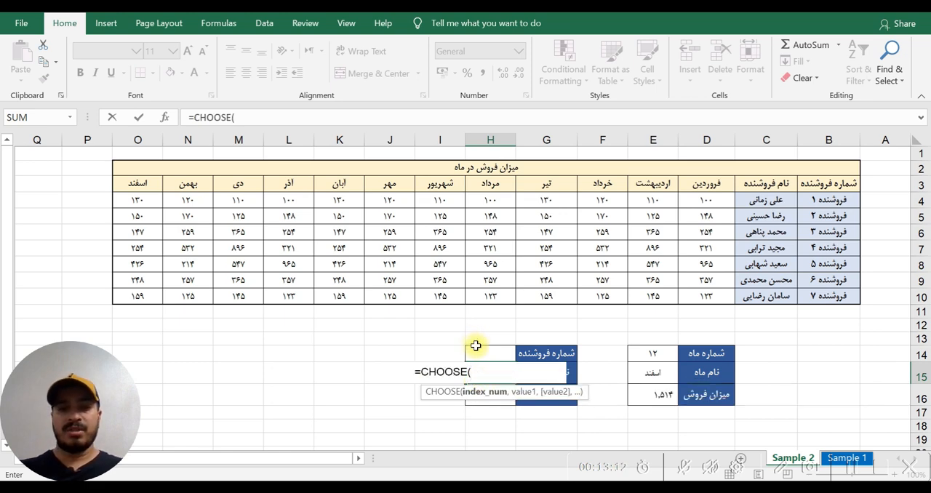
left_click(481, 352)
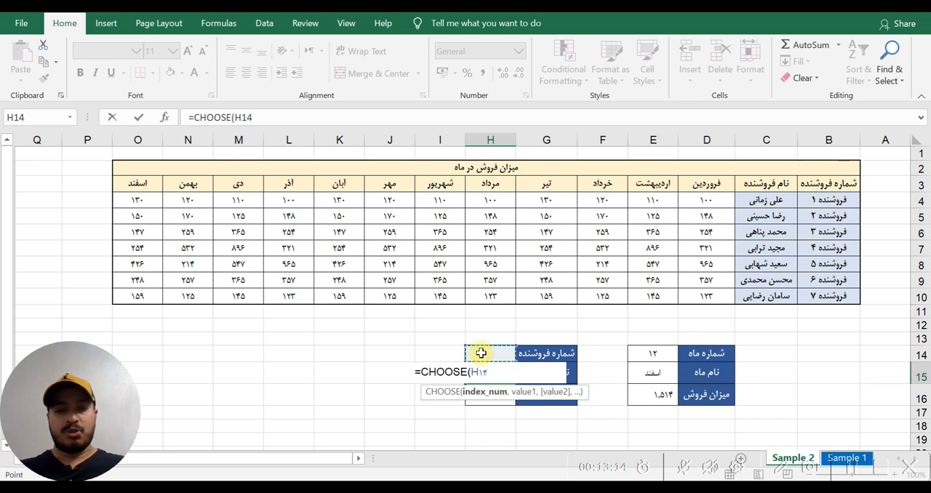
type(",")
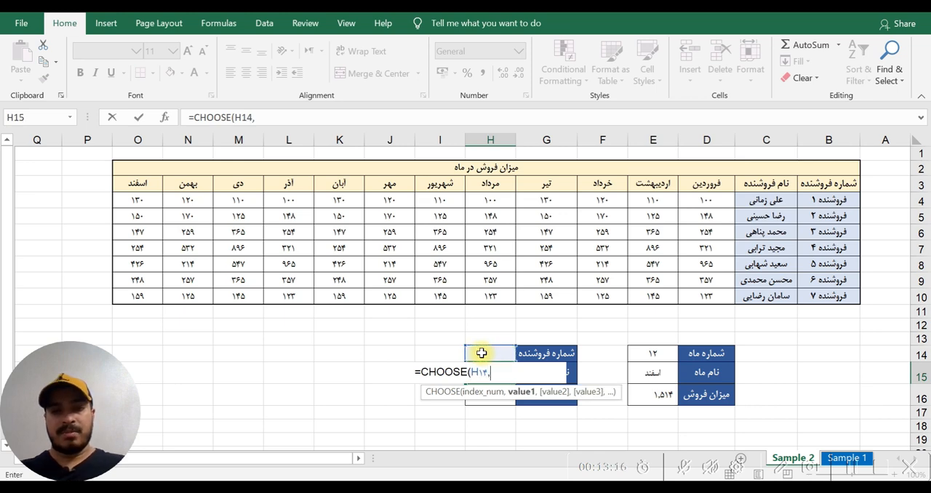
- Add the seller name cells C4 through C10 as separate CHOOSE values in row order and enter the formula
left_click(766, 206)
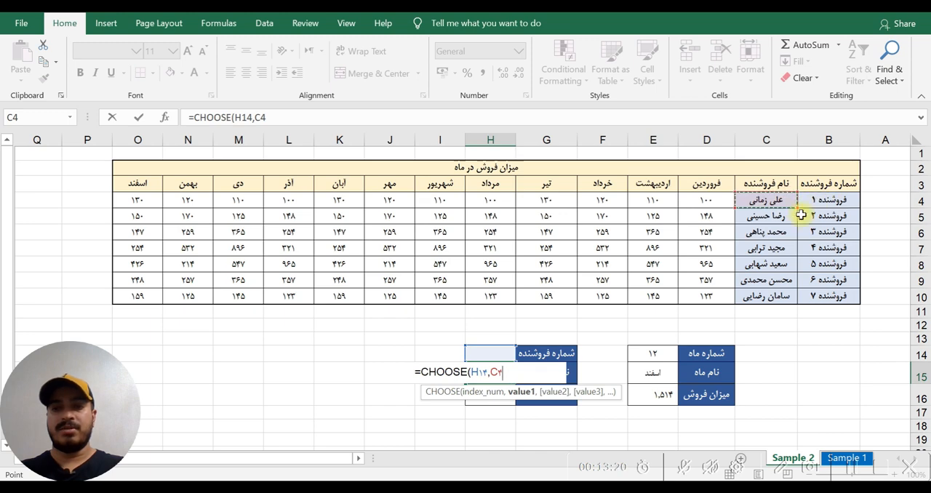
type(",")
left_click(758, 216)
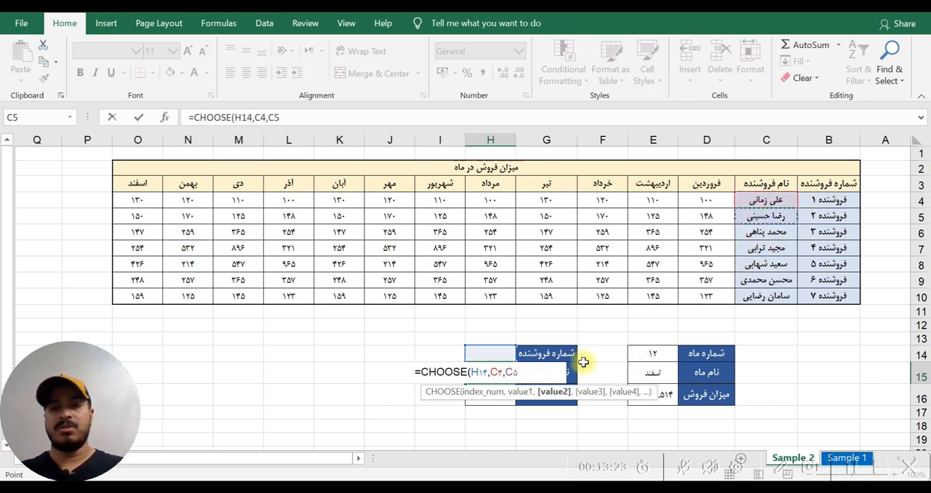
left_click(771, 233)
type(",")
left_click(761, 254)
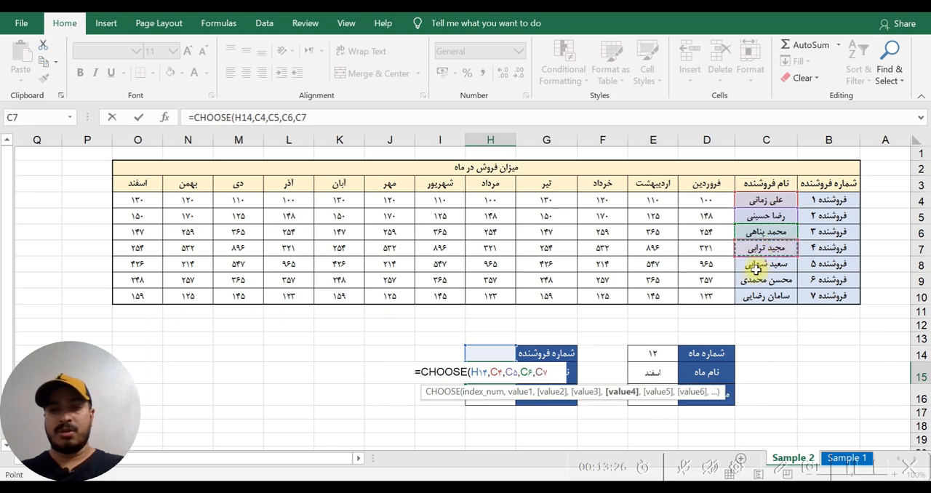
type(",")
left_click(755, 268)
type(",")
left_click(754, 285)
type(",")
left_click(755, 297)
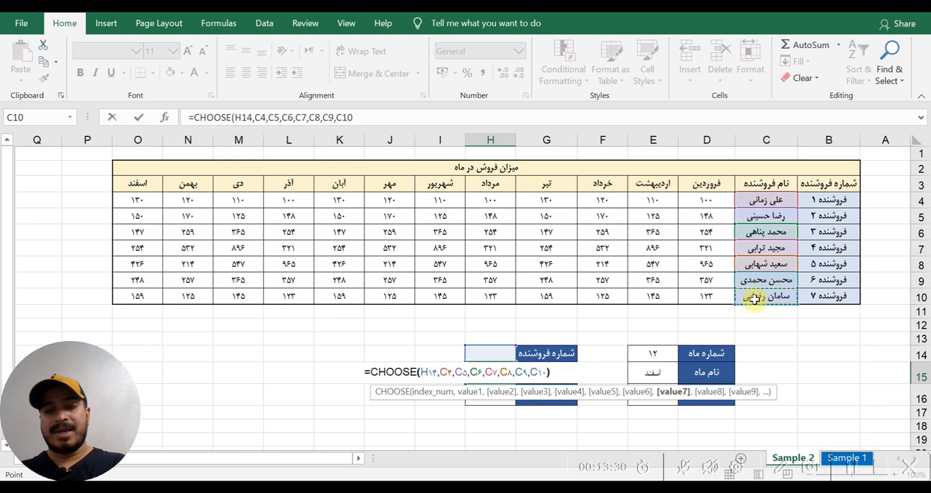
type(")")
key("Return")
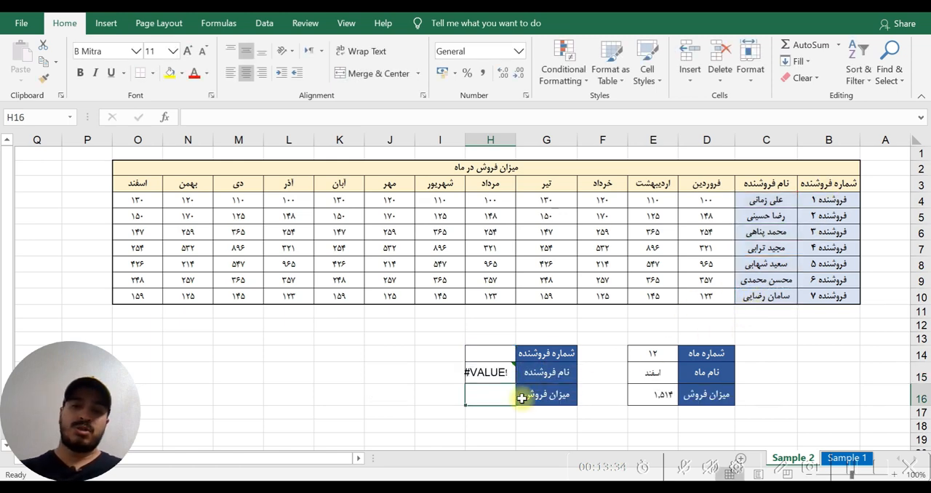
- Test seller number 2 and then 5 in H14, checking the seller name returned in H15
left_click(493, 354)
type("2")
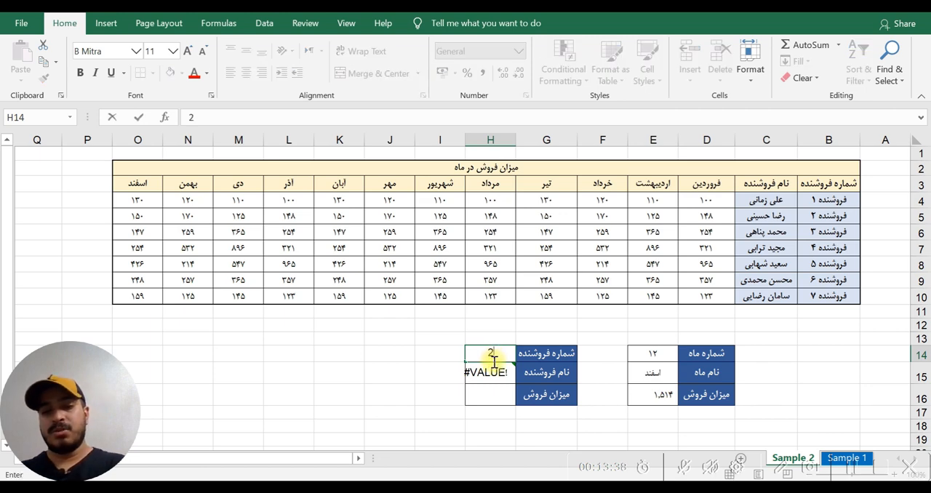
key("Return")
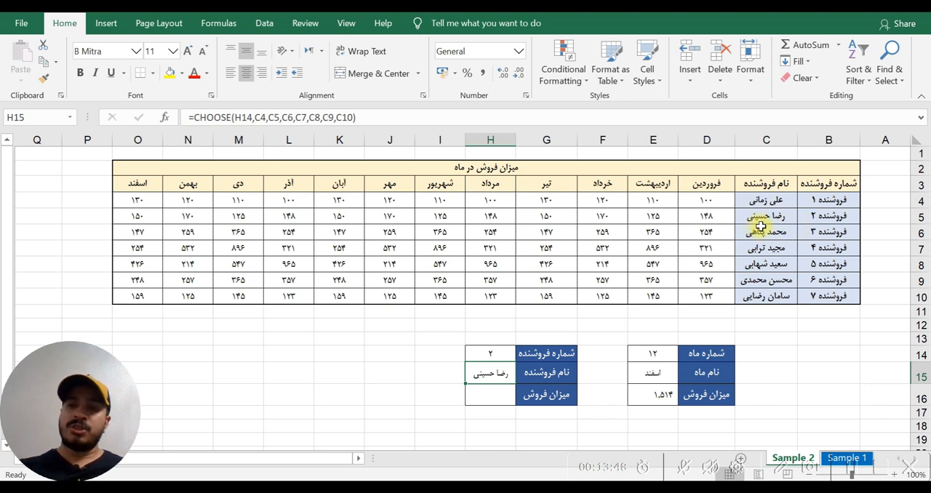
left_click(503, 350)
type("5")
key("Return")
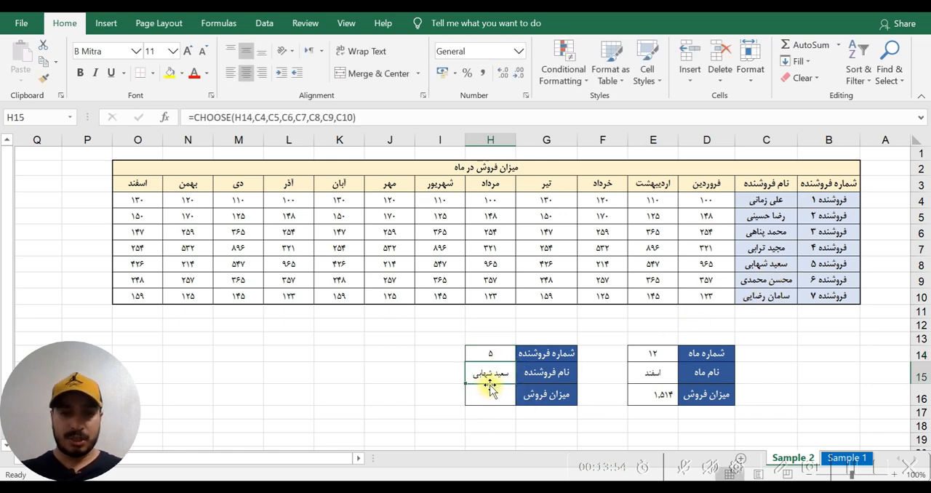
- Examine the H14 index and the fifth value, C8, in H15's CHOOSE formula against the seller name list
left_click(243, 117)
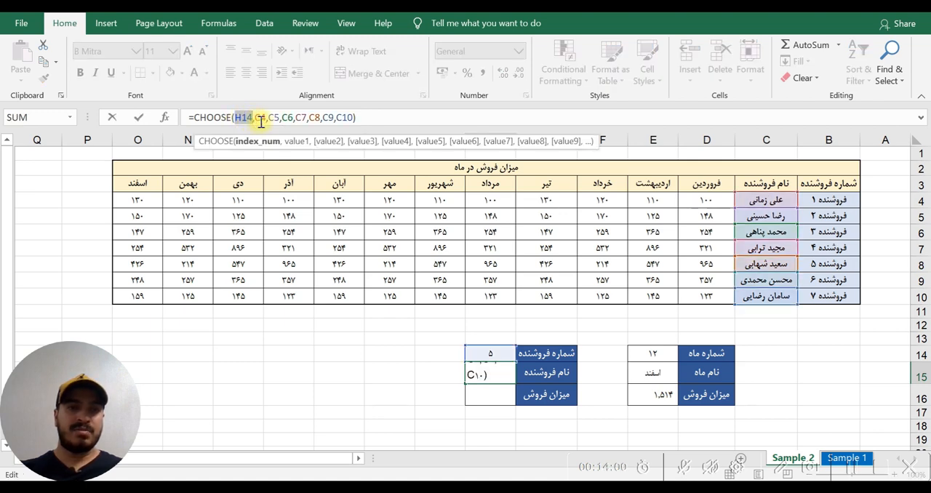
left_click(272, 117)
left_click(304, 118)
left_click(315, 118)
double_click(312, 118)
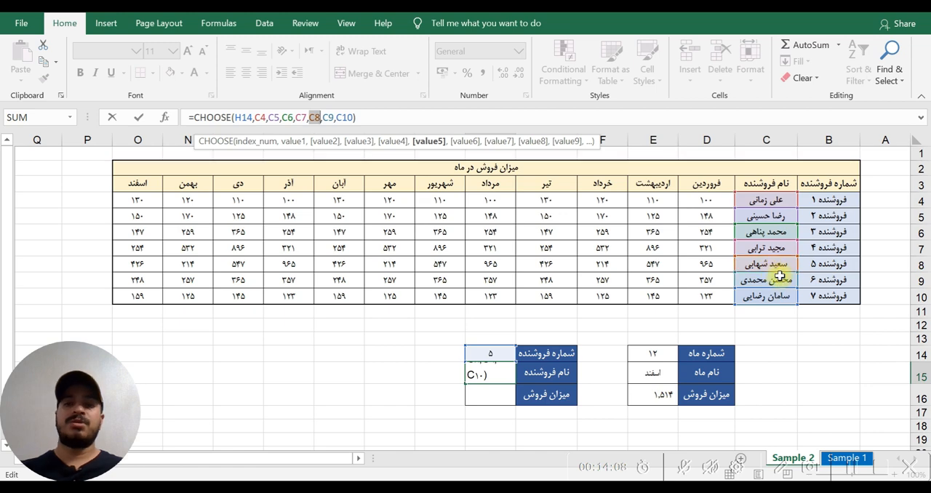
key("Return")
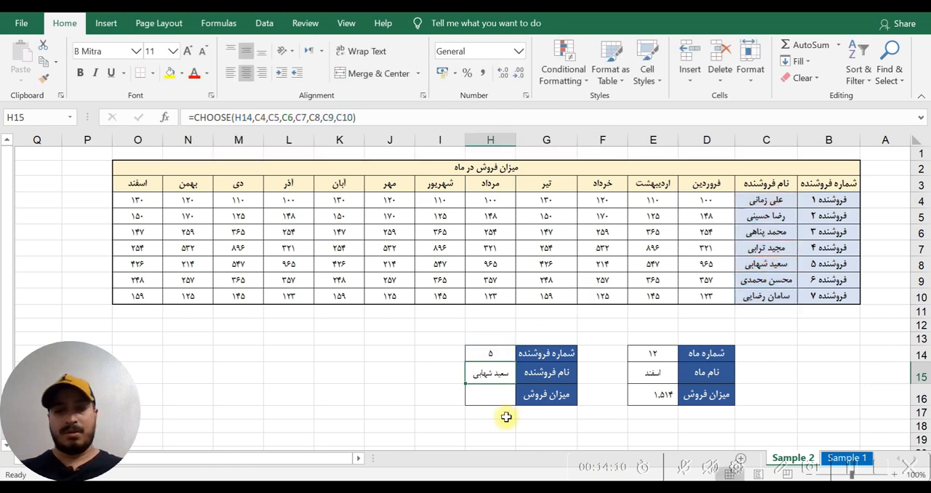
- Test seller number 7 in H14 and examine the H14 index and seventh value, C10, in H15's CHOOSE formula
left_click(487, 357)
type("7")
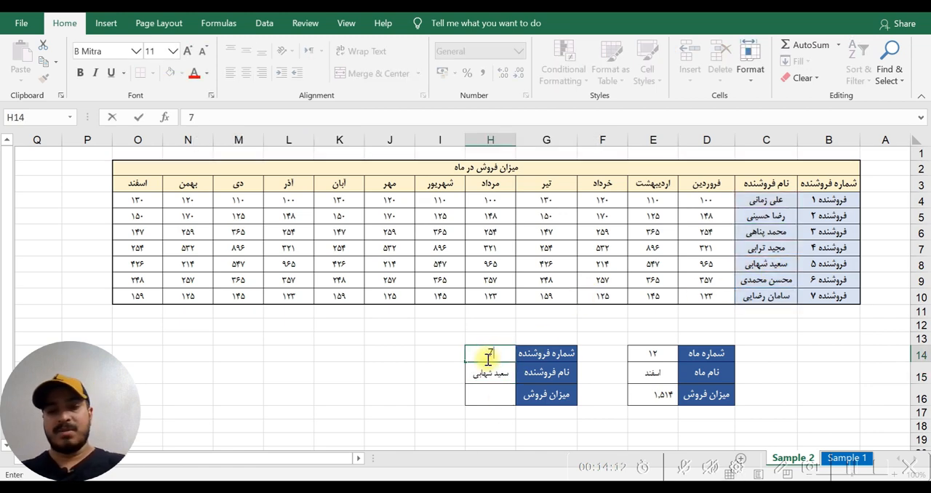
key("Return")
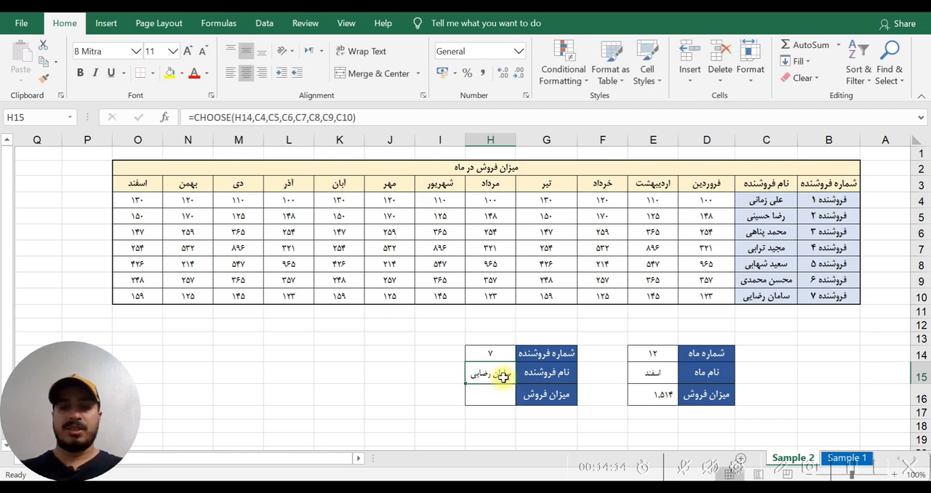
left_click(244, 117)
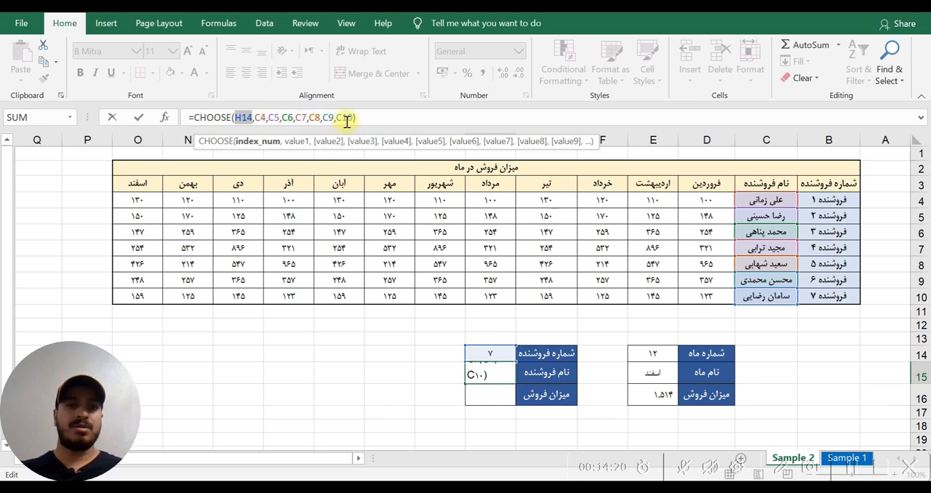
left_click_drag(337, 117, 350, 117)
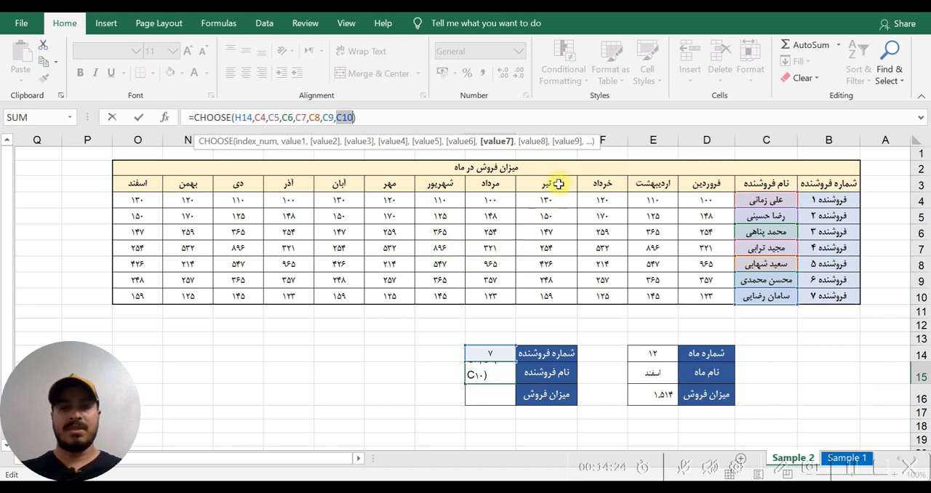
- Try month name cell G3 as the seventh value in H15's CHOOSE formula, and put C10 back in its place
left_click(558, 183)
key("Return")
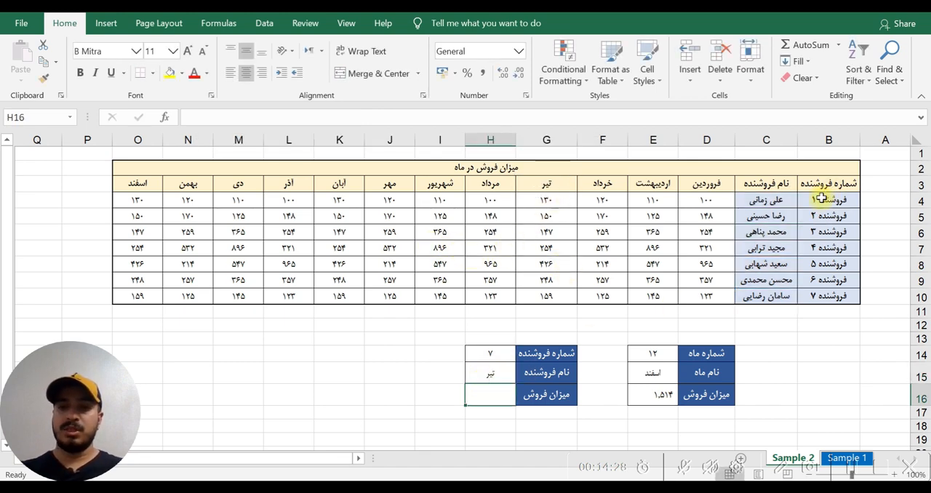
left_click(492, 372)
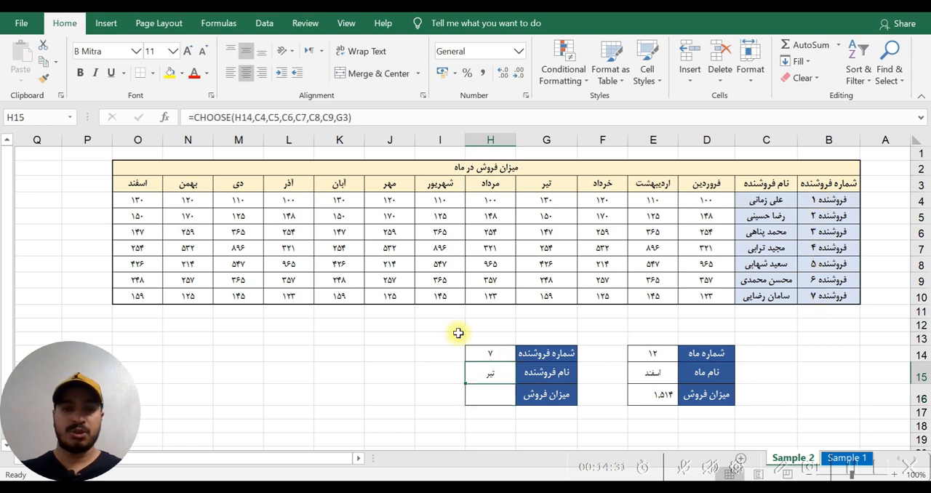
left_click(345, 118)
key("BackSpace")
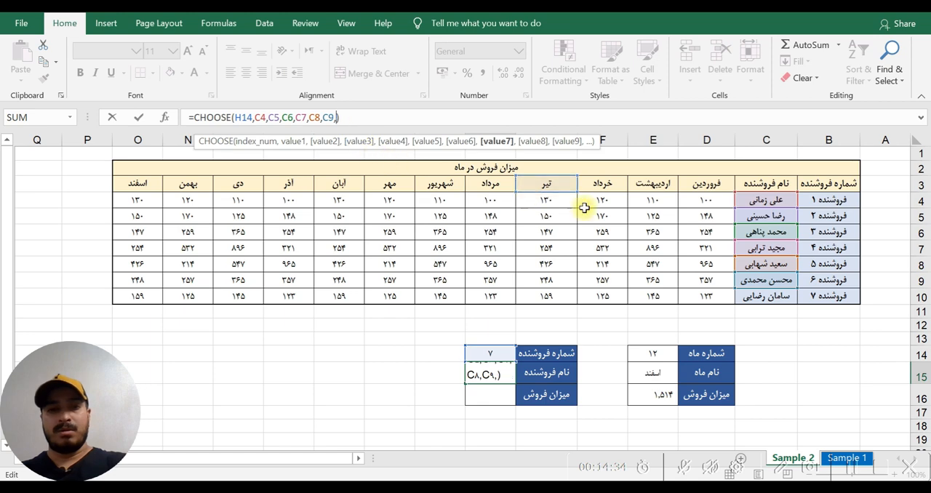
left_click(772, 298)
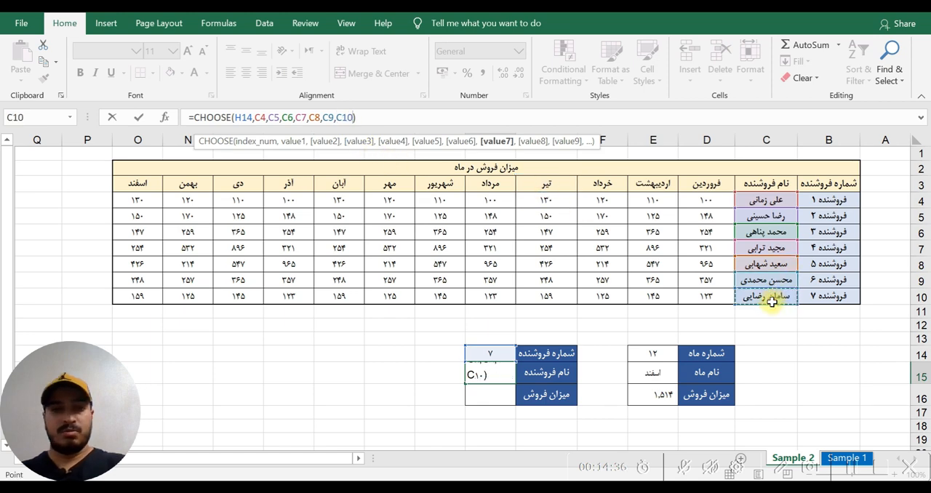
key("Return")
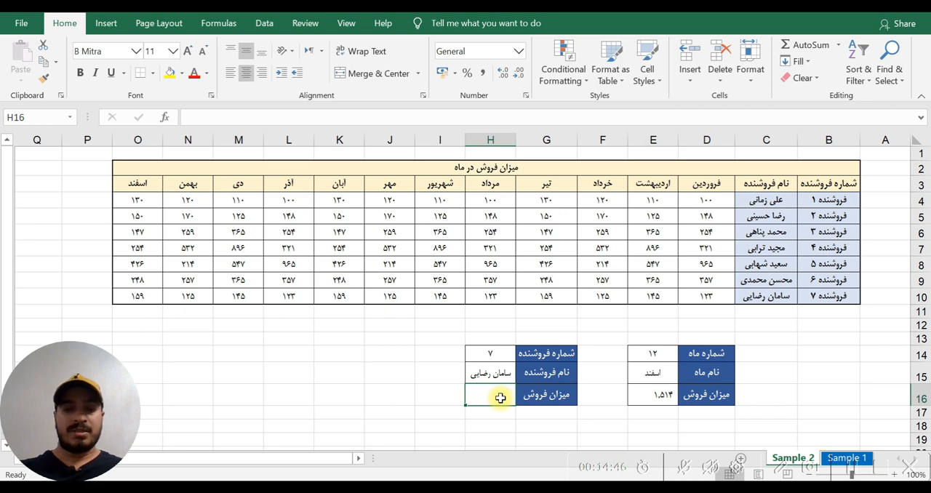
- Start a SUM formula in the seller's sales cell H16 with a nested CHOOSE indexed by seller number cell H14
type("sum")
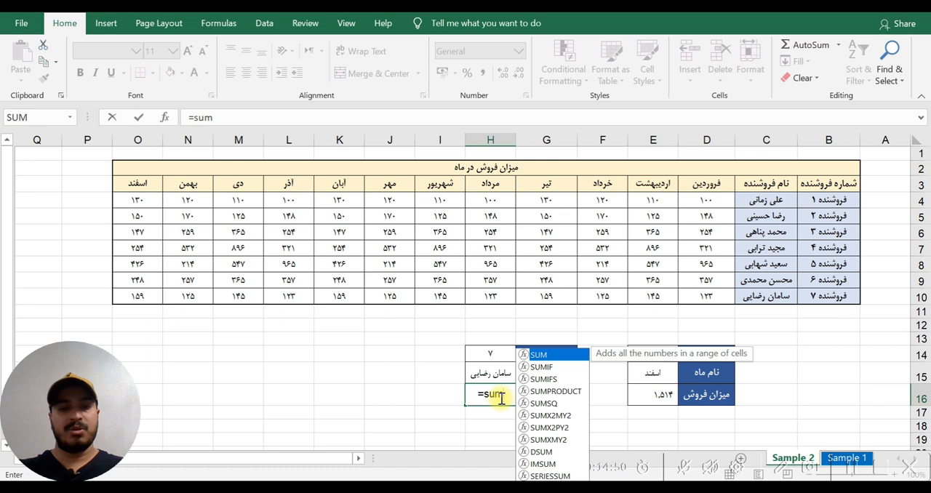
key("Tab")
type("ch")
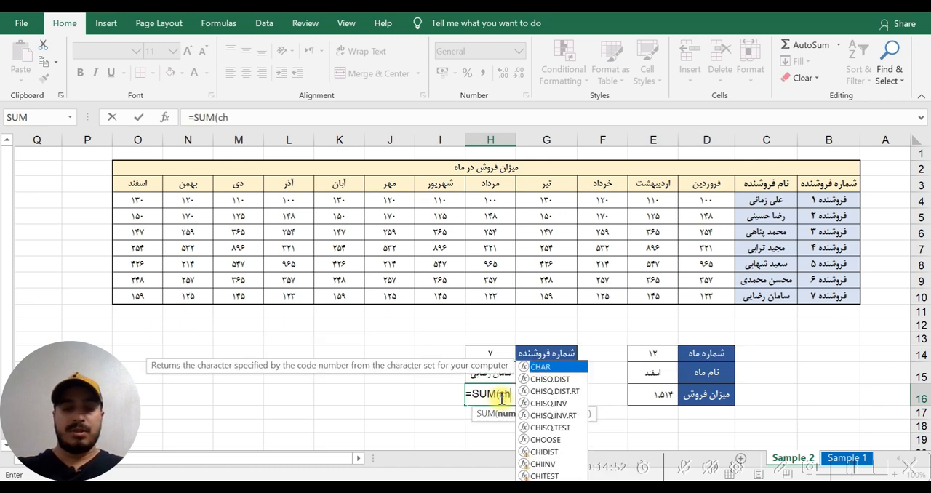
type("oos")
key("Tab")
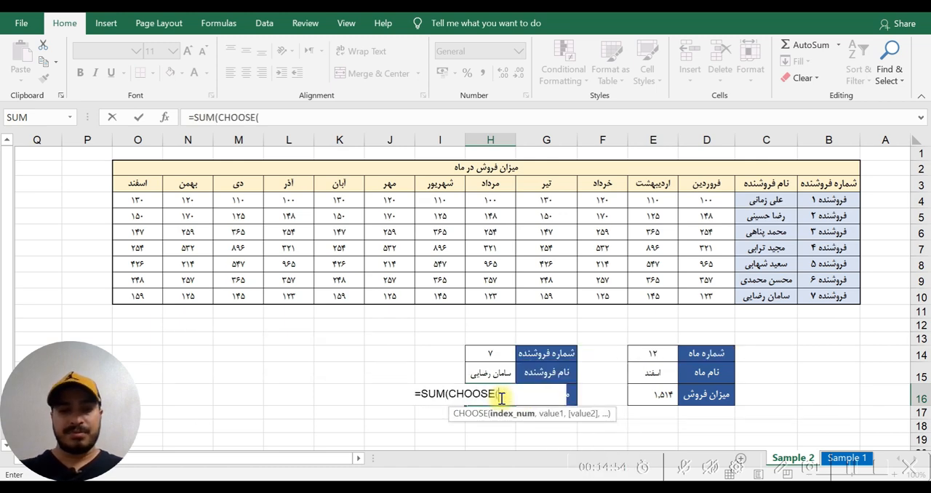
left_click(486, 355)
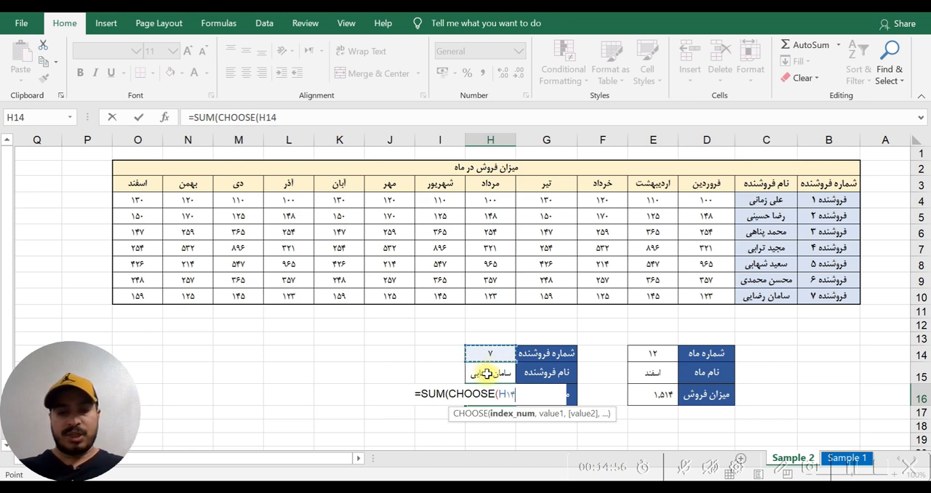
type(",")
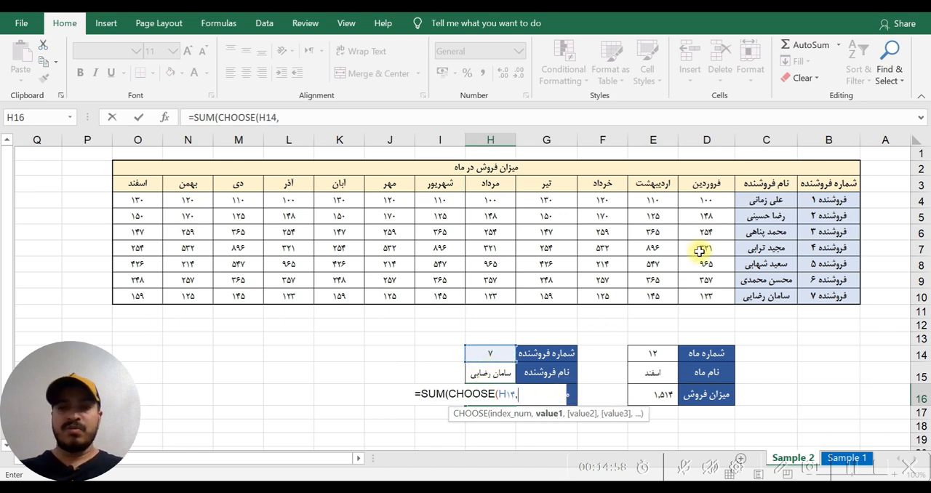
- Add the monthly sales rows D4:O4, D5:O5, D6:O6, D7:O7 and D8:O8 as the first five CHOOSE values
left_click_drag(714, 203, 149, 204)
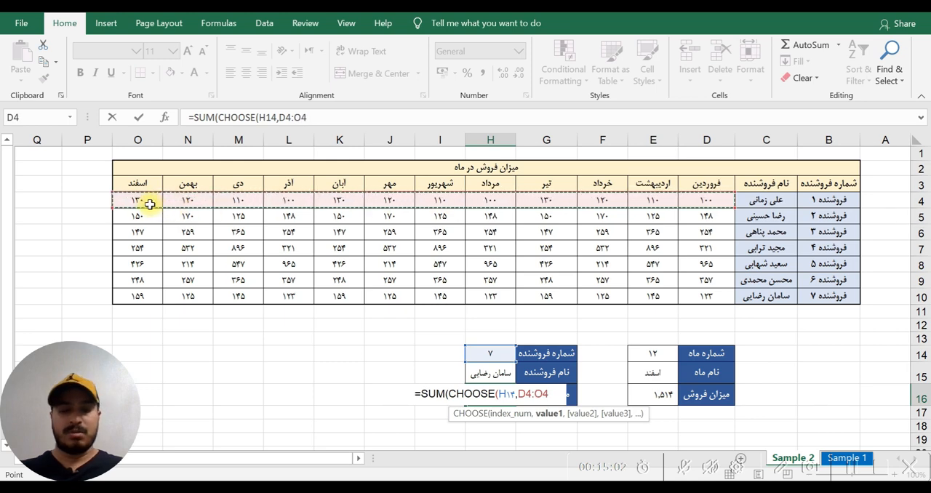
type(",")
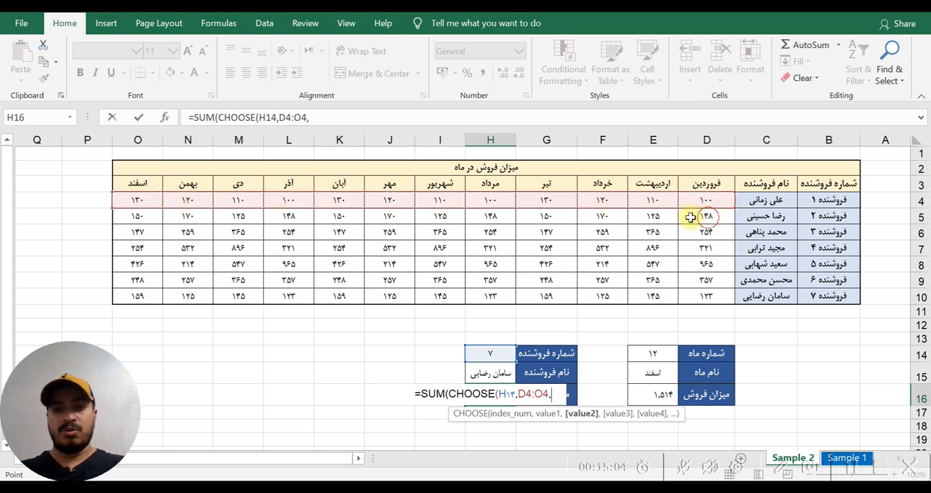
left_click_drag(700, 216, 150, 215)
type(",")
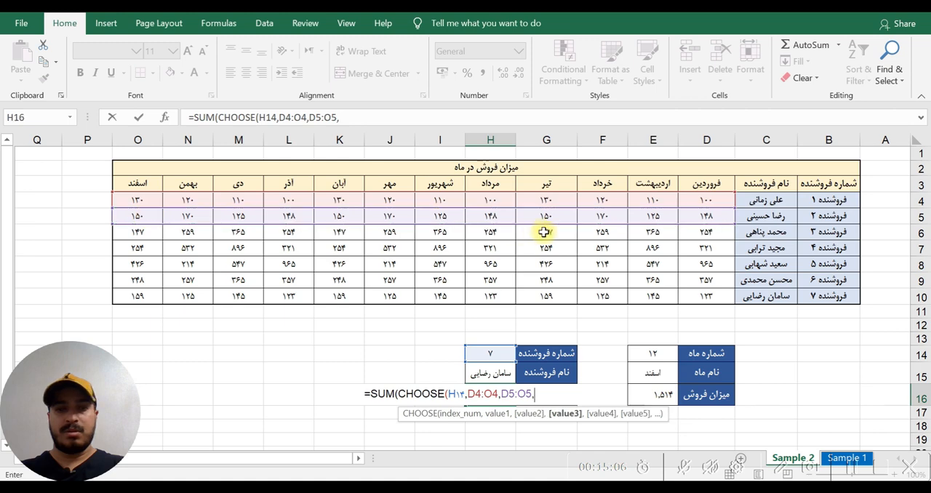
left_click_drag(705, 231, 170, 240)
type(",")
left_click_drag(699, 247, 157, 247)
type(",")
left_click_drag(709, 264, 158, 270)
type(",")
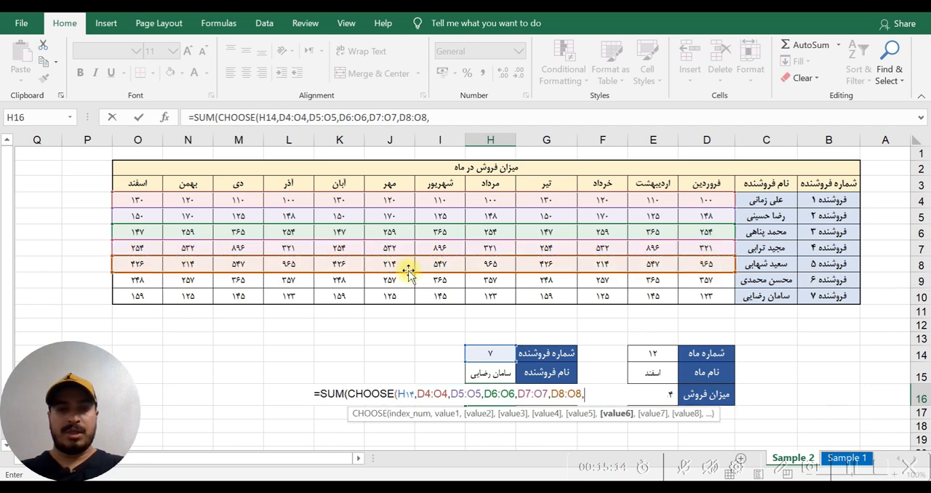
- Add D9:O9 and D10:O10 as the last two CHOOSE values and enter the formula with both parentheses closed
left_click_drag(708, 282, 145, 280)
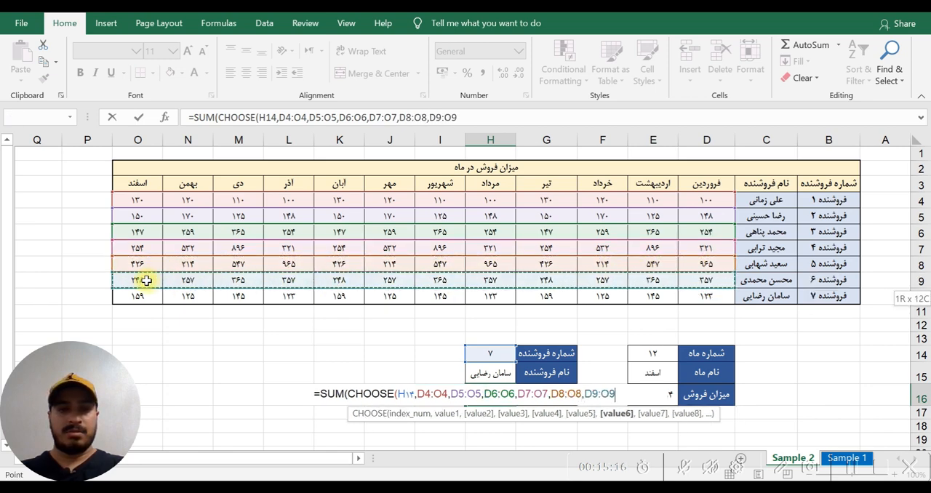
type(",")
left_click_drag(706, 295, 153, 295)
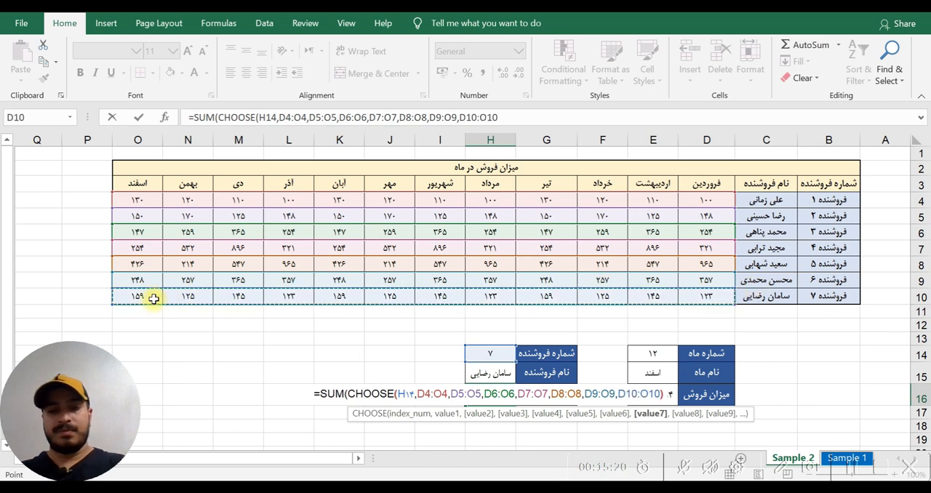
type(")")
key("Return")
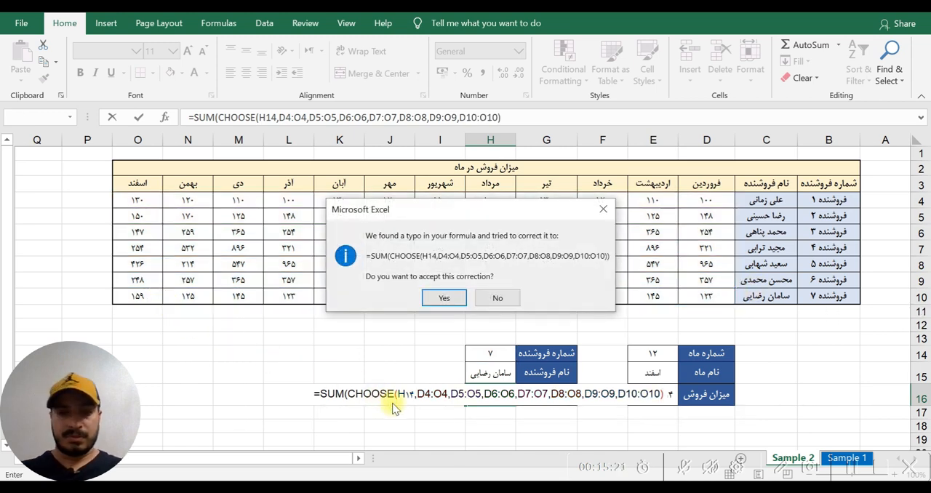
left_click(437, 296)
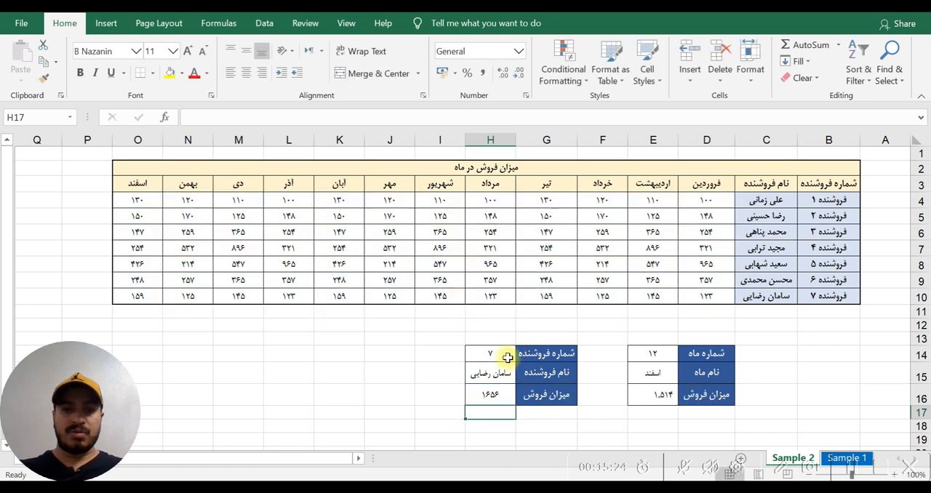
- Check H16 against the sum of D10:O10, and set seller number H14 to 3 to compare with the sum of D6:O6
left_click_drag(699, 299, 129, 297)
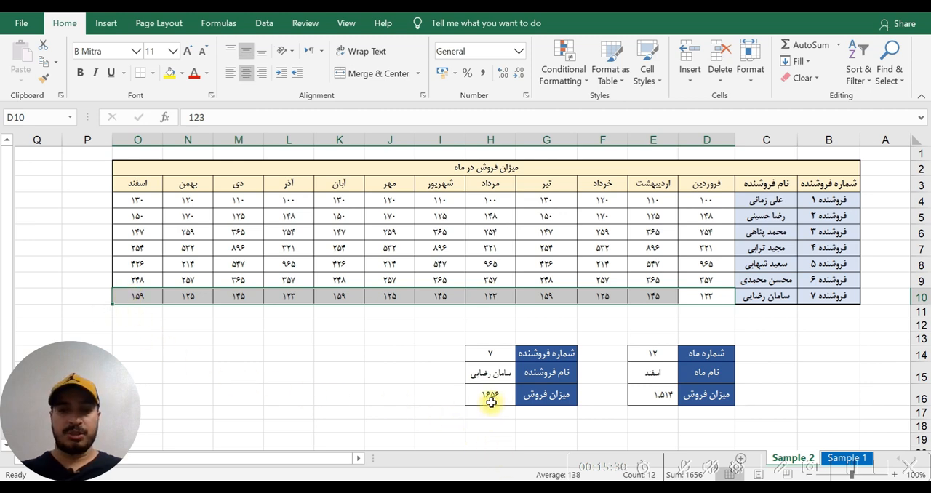
left_click(488, 354)
type("3")
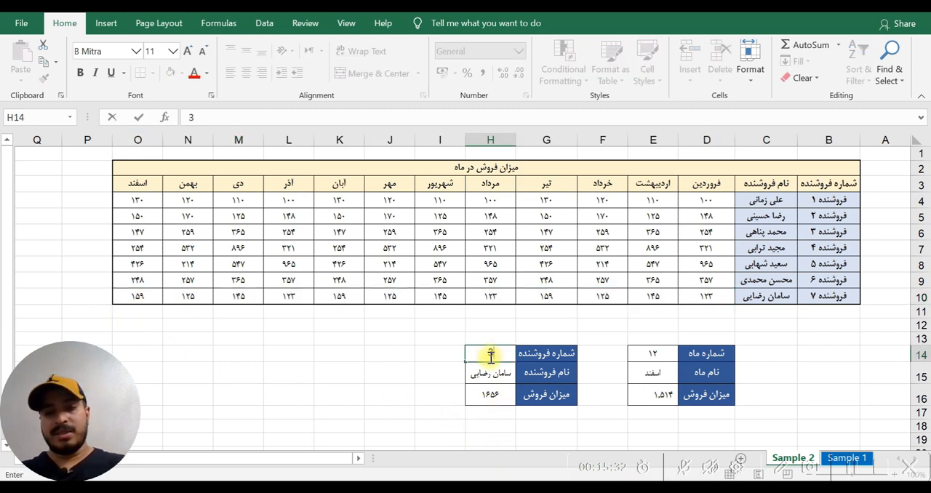
key("Return")
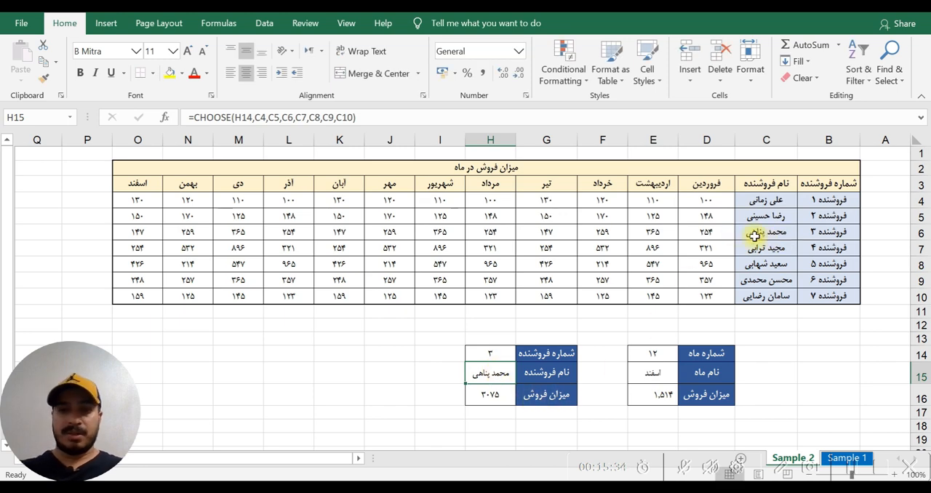
left_click_drag(711, 231, 152, 238)
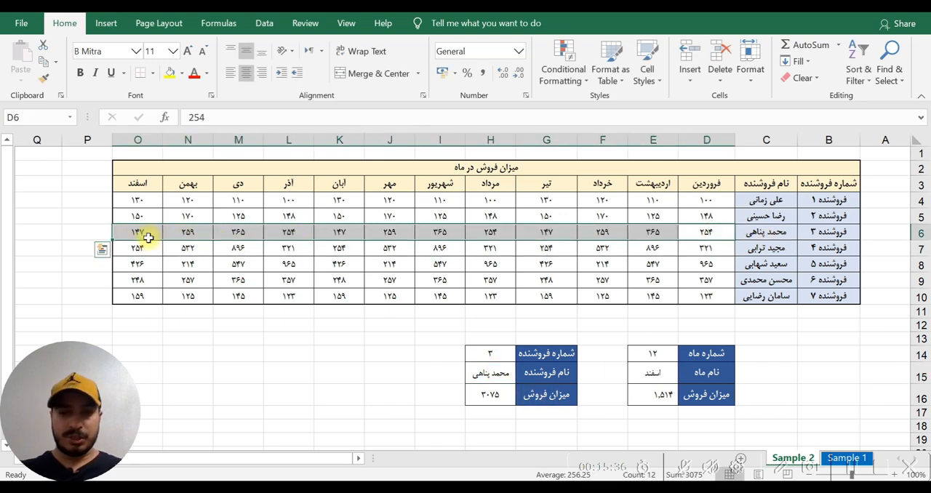
left_click(412, 413)
- Examine the nested CHOOSE in H16's SUM formula, its H14 index and third value D6:O6, and return to H14
left_click(491, 398)
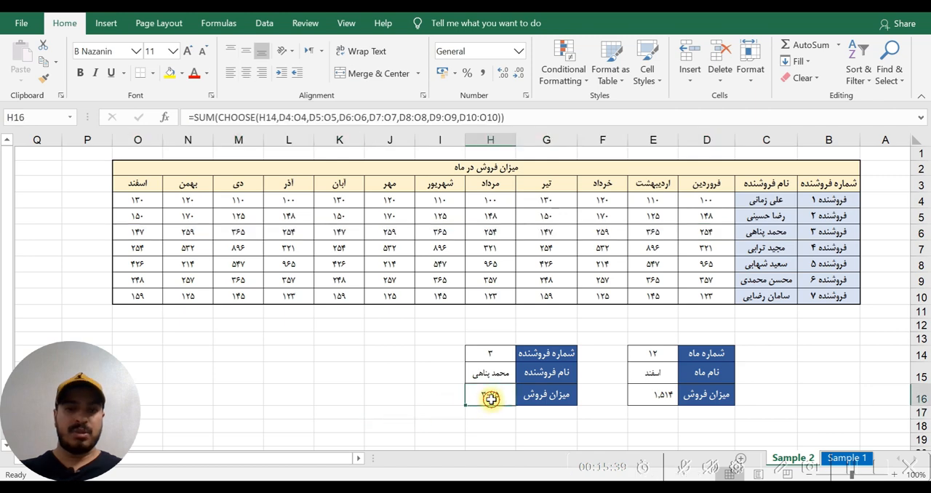
left_click(513, 118)
left_click_drag(220, 120, 499, 119)
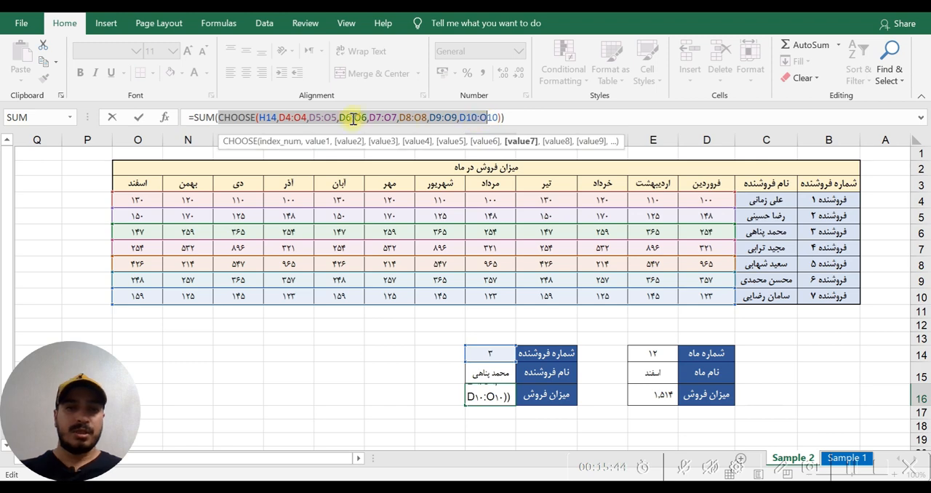
left_click(266, 120)
double_click(271, 119)
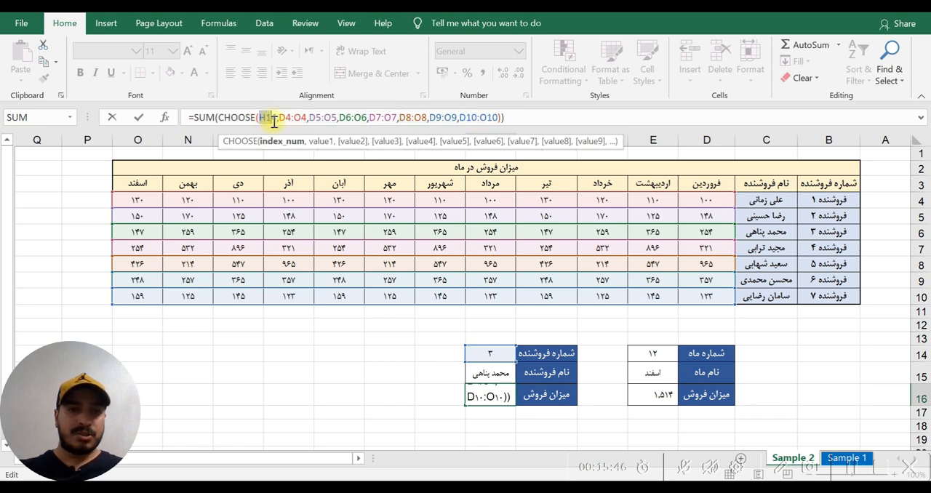
left_click(489, 351)
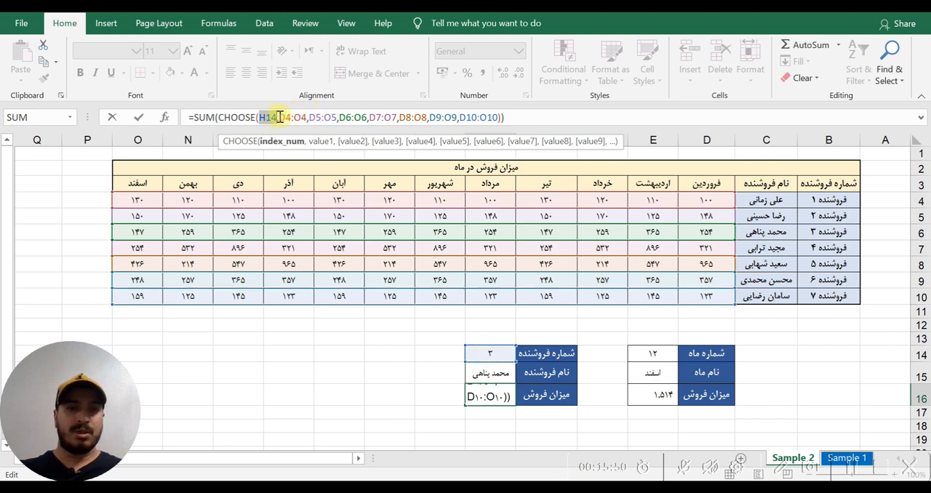
left_click(292, 122)
left_click(325, 119)
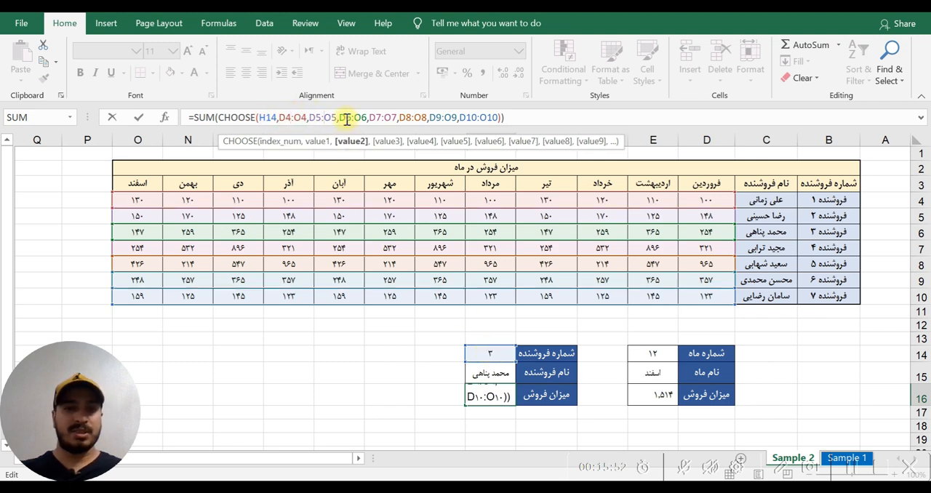
left_click_drag(340, 118, 367, 119)
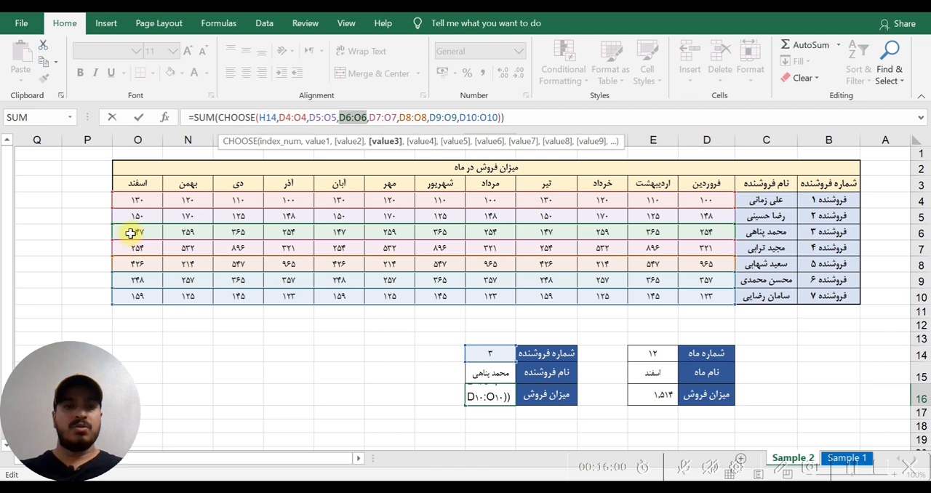
left_click_drag(219, 117, 504, 120)
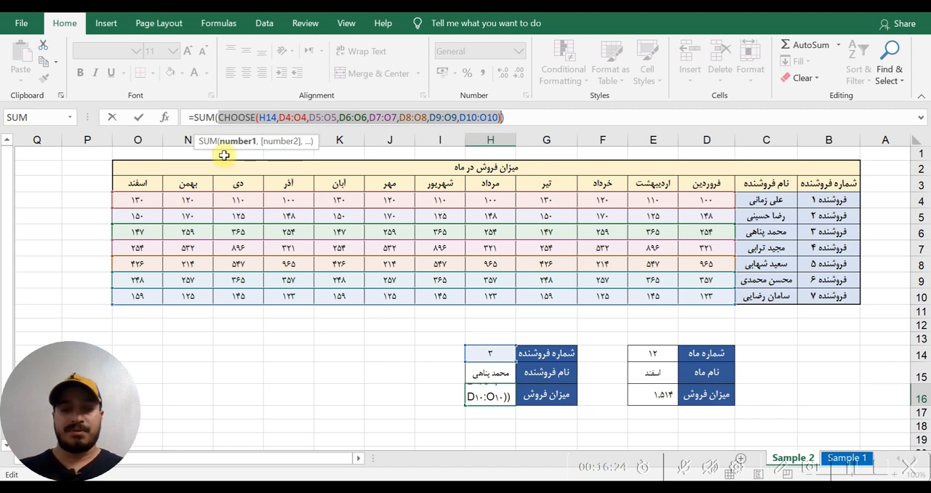
key("ctrl+Return")
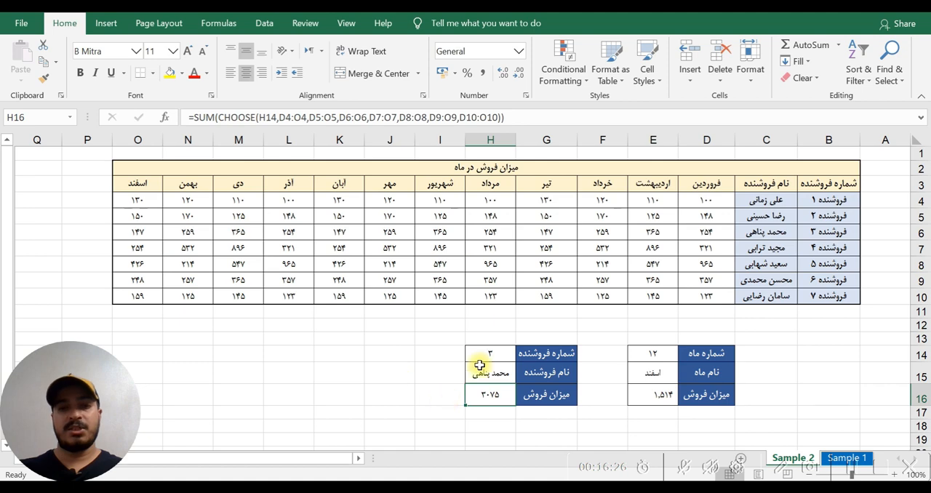
left_click(491, 350)
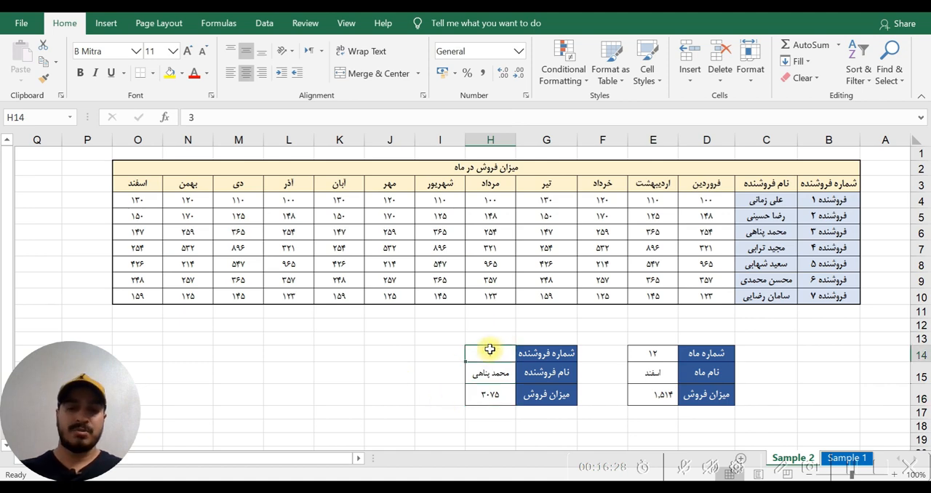
- Set seller number H14 to 1 and select D4:O4 to compare its sum with the sales total in H16
type("1")
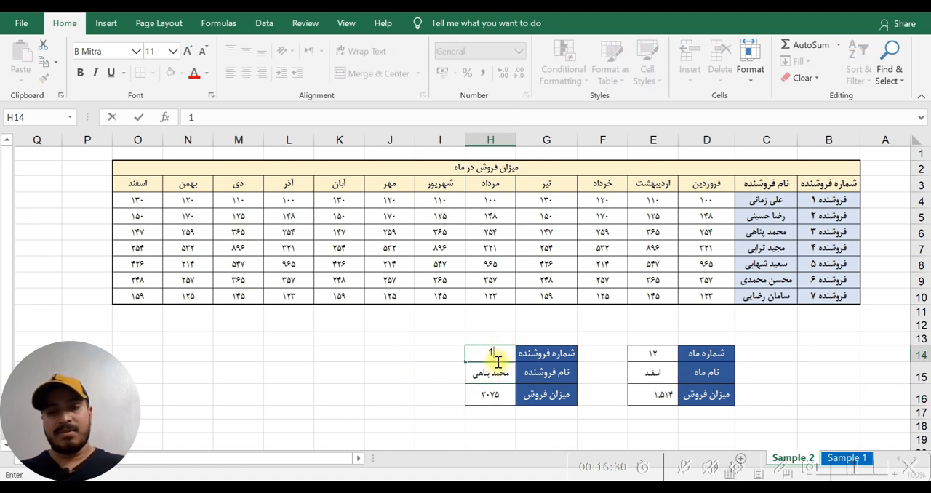
left_click(502, 371)
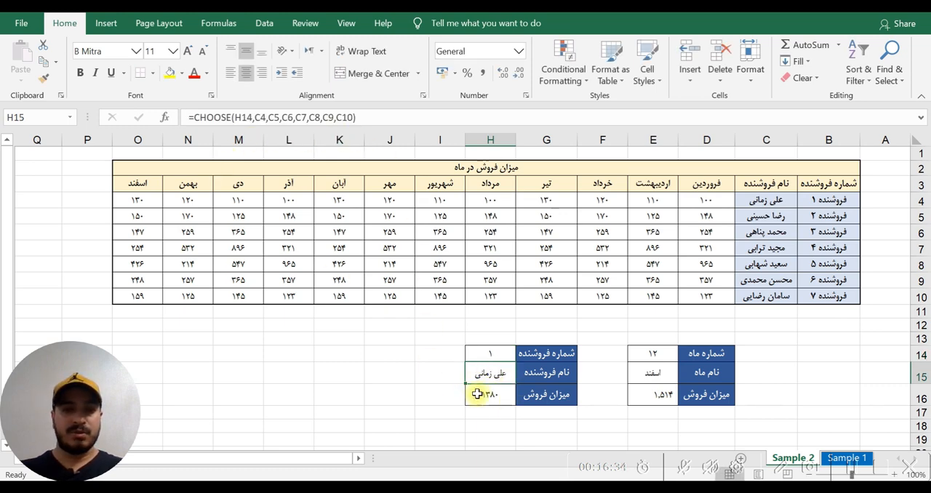
left_click_drag(135, 198, 715, 204)
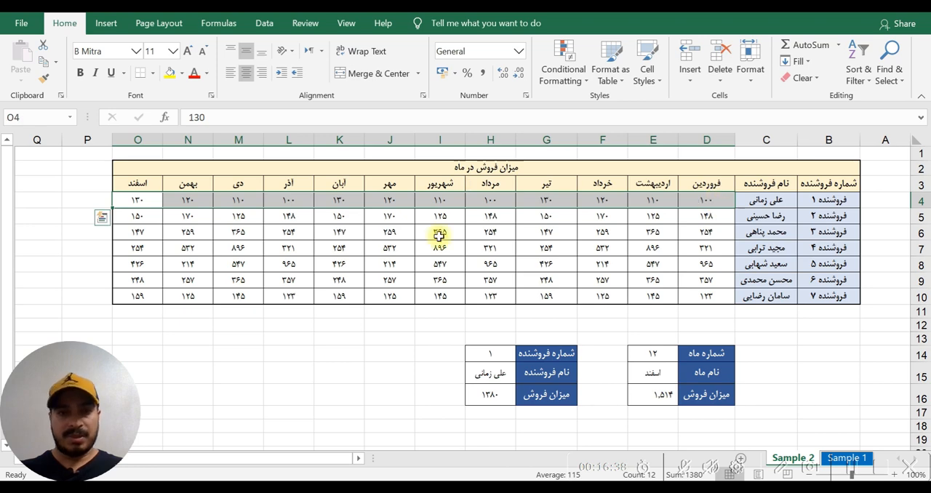
- Examine H16's formula, covering the H14 index, the first value D4:O4 and the whole CHOOSE inside SUM, and leave it without saving edits
left_click(499, 395)
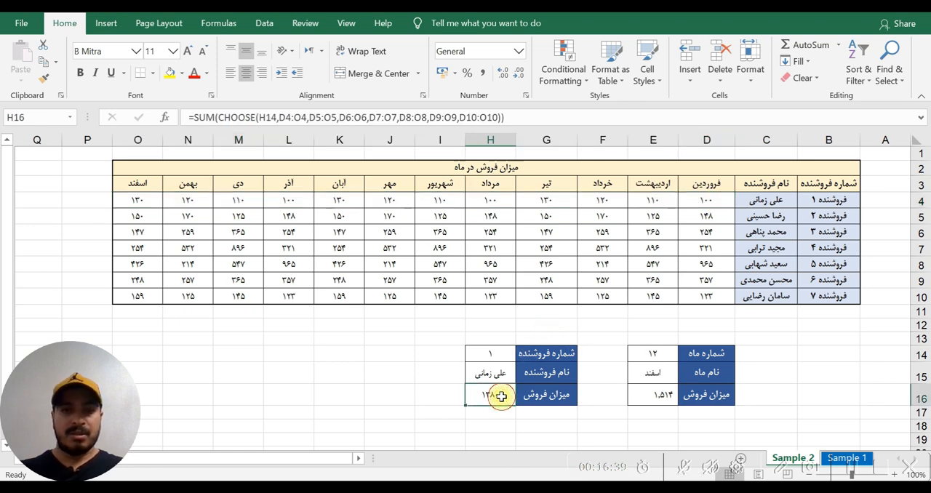
left_click(511, 118)
left_click_drag(258, 118, 274, 121)
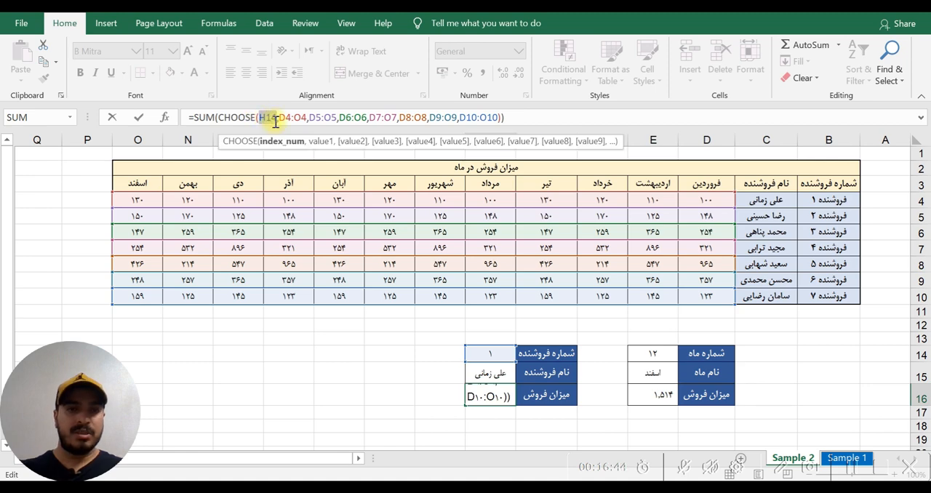
left_click_drag(278, 122, 307, 121)
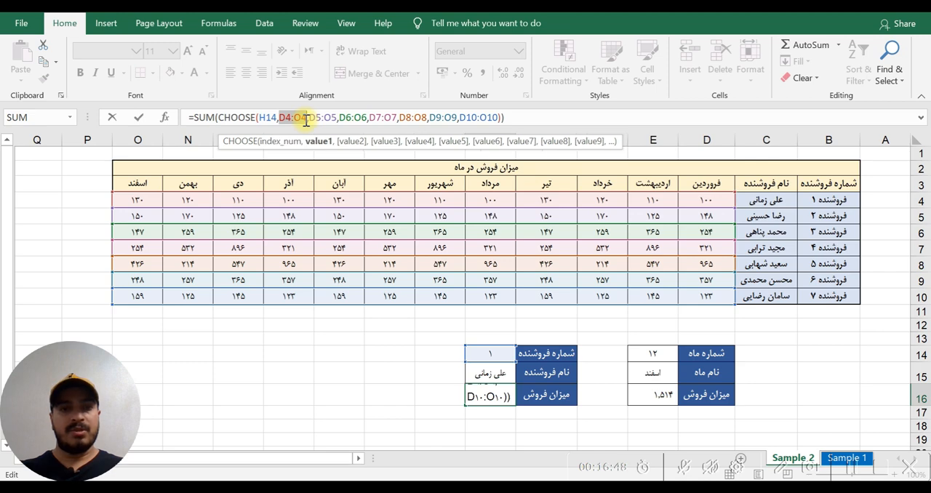
left_click_drag(218, 117, 529, 117)
left_click(215, 121)
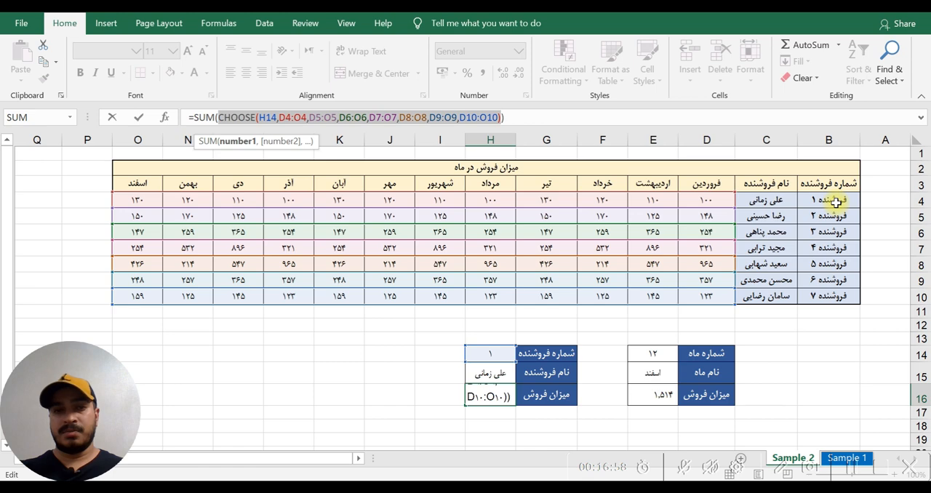
left_click(410, 365)
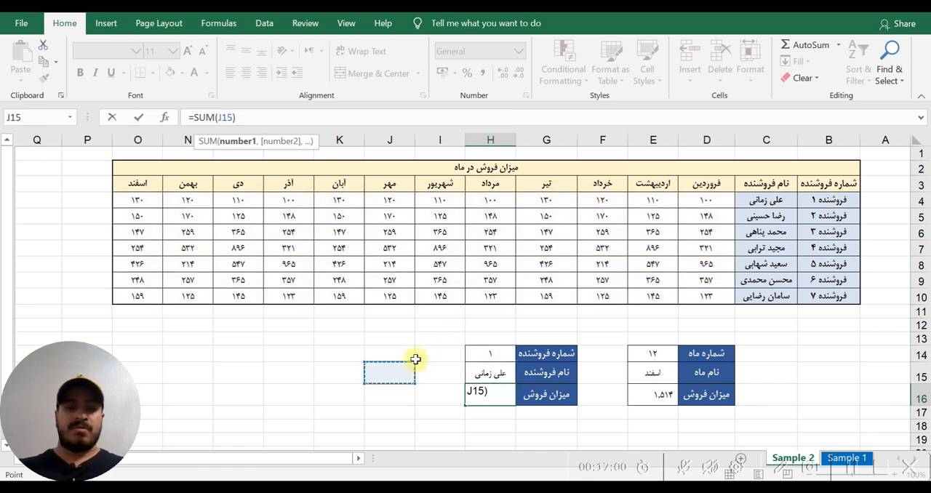
key("Escape")
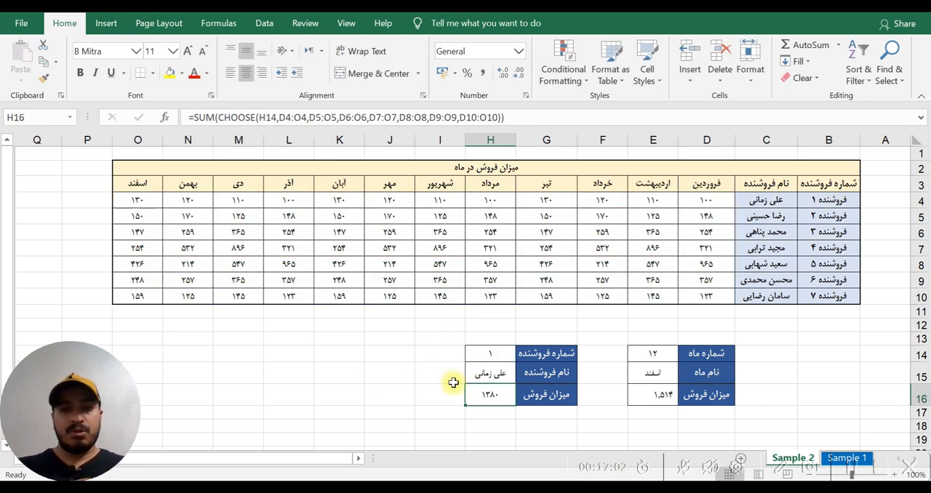